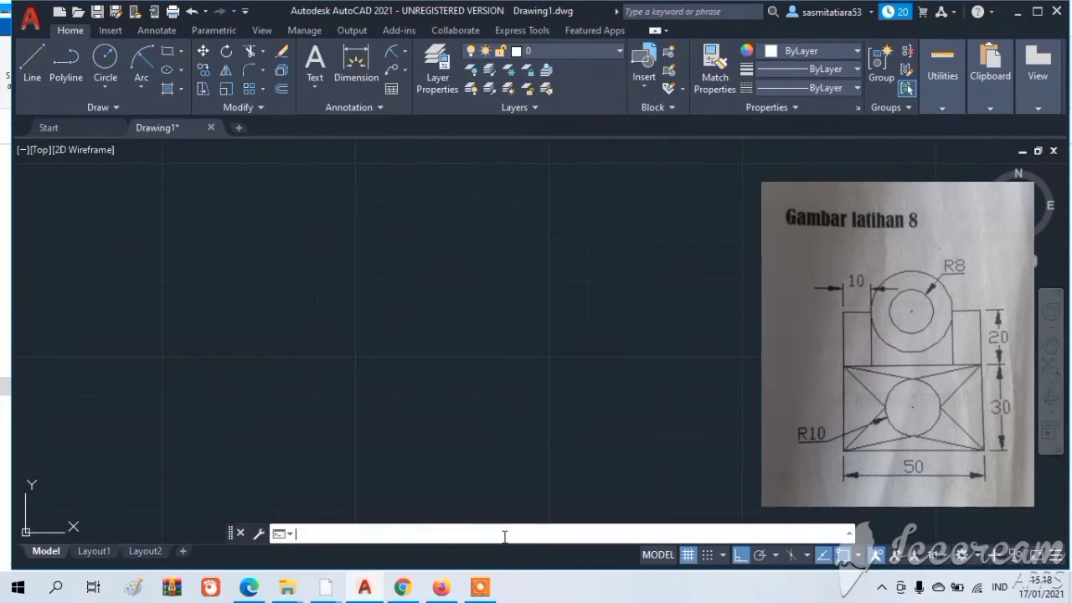
Step: Confirm the drawing units with Millimeters insertion scale and International lighting units
{"action": "type", "text": "unit"}
{"action": "type", "text": "s"}
{"action": "key", "text": "Return"}
{"action": "type", "text": "units"}
{"action": "key", "text": "Return"}
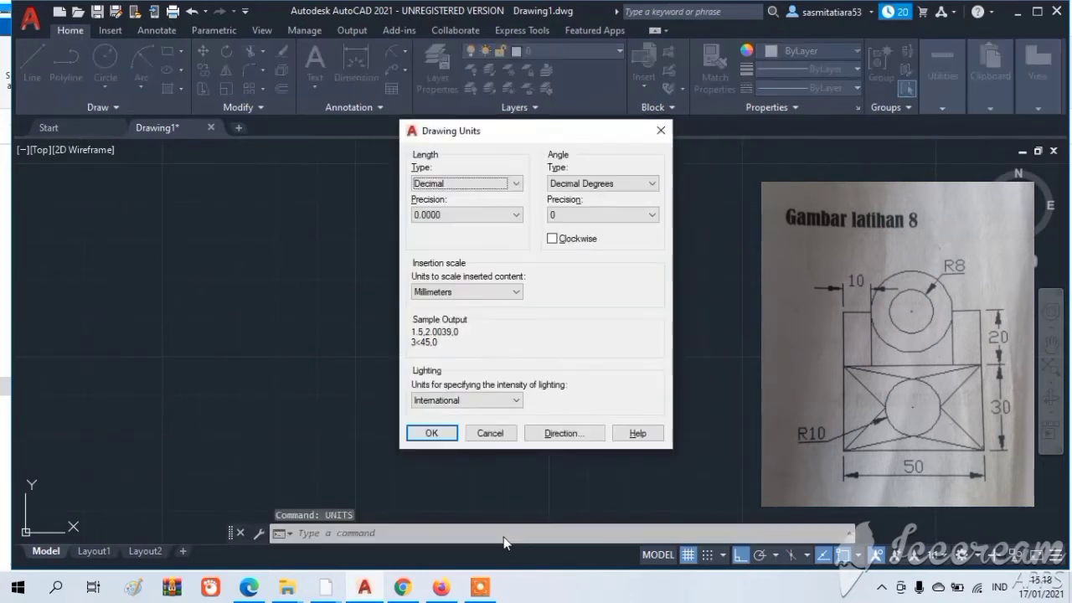
{"action": "left_click", "coordinate": [516, 215]}
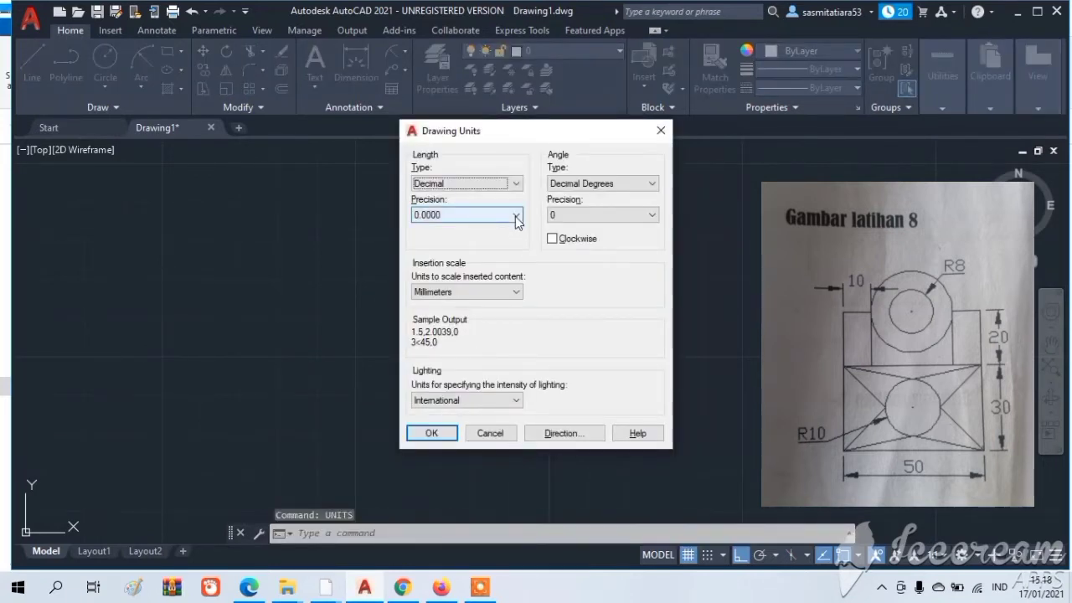
{"action": "left_click", "coordinate": [513, 294]}
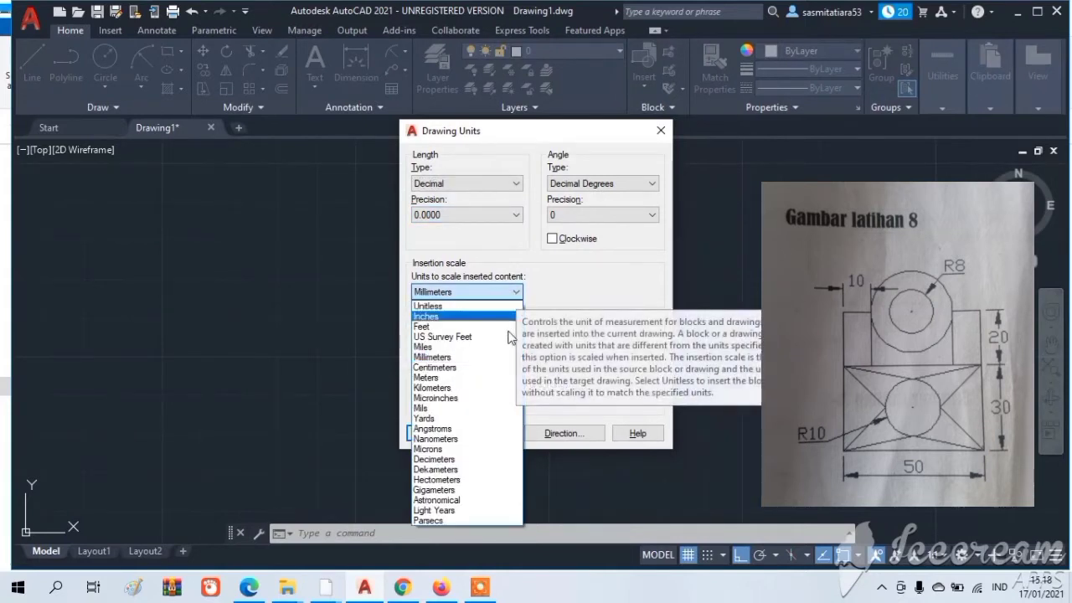
{"action": "left_click", "coordinate": [499, 358]}
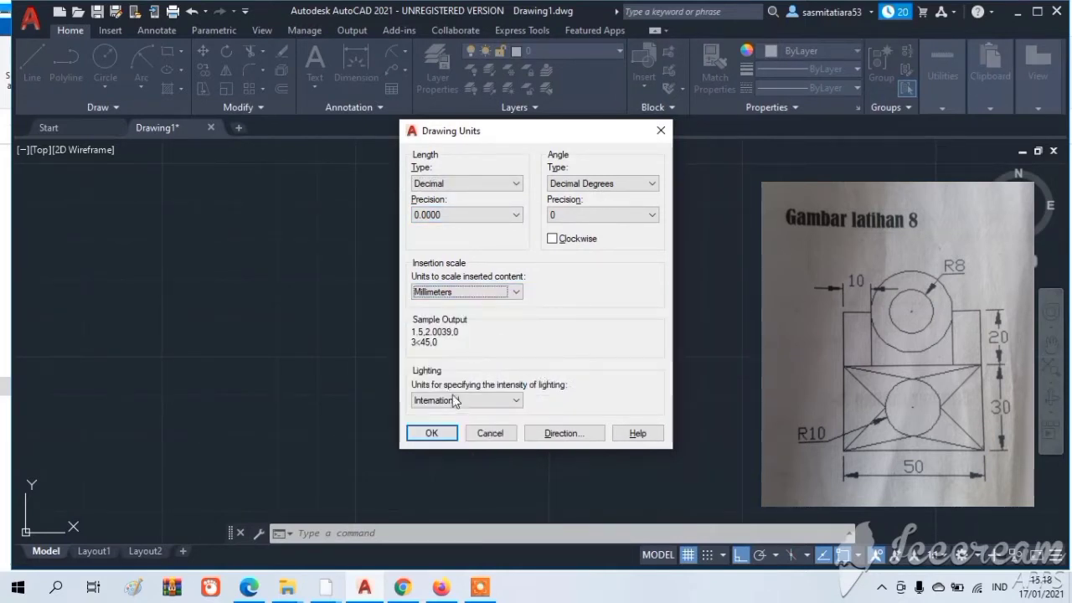
{"action": "left_click", "coordinate": [453, 399]}
{"action": "left_click", "coordinate": [453, 410]}
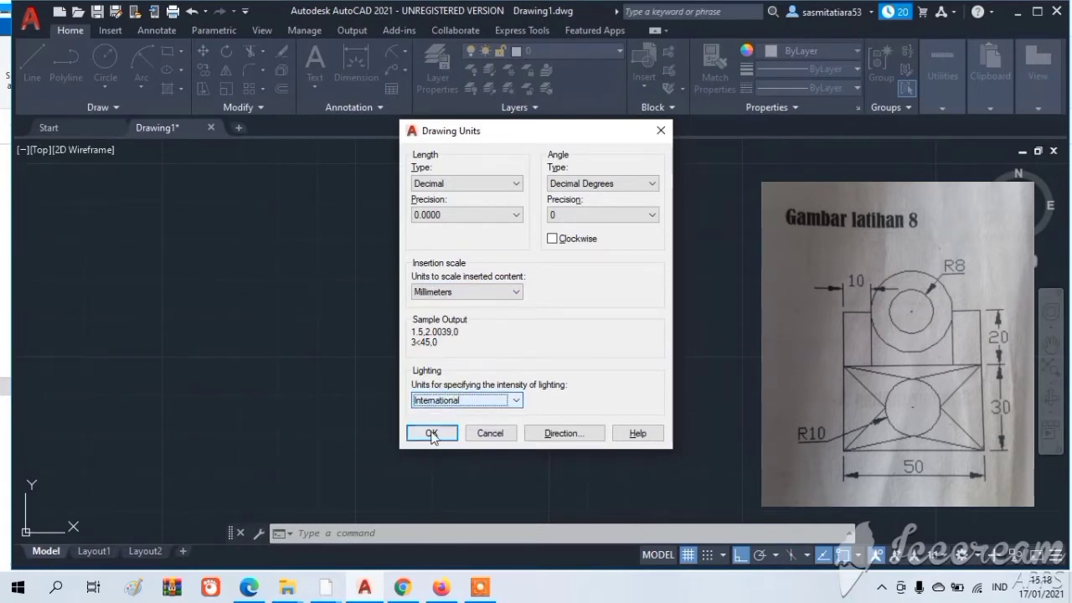
{"action": "left_click", "coordinate": [432, 434]}
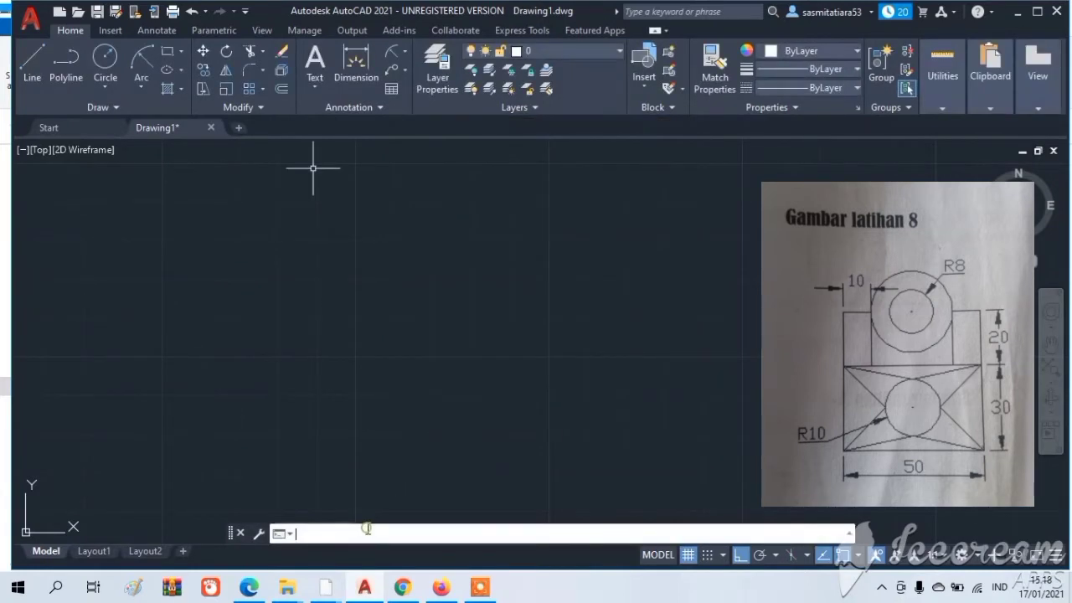
Step: Set the drawing limits from 0,0 to 201,297
{"action": "type", "text": "limit"}
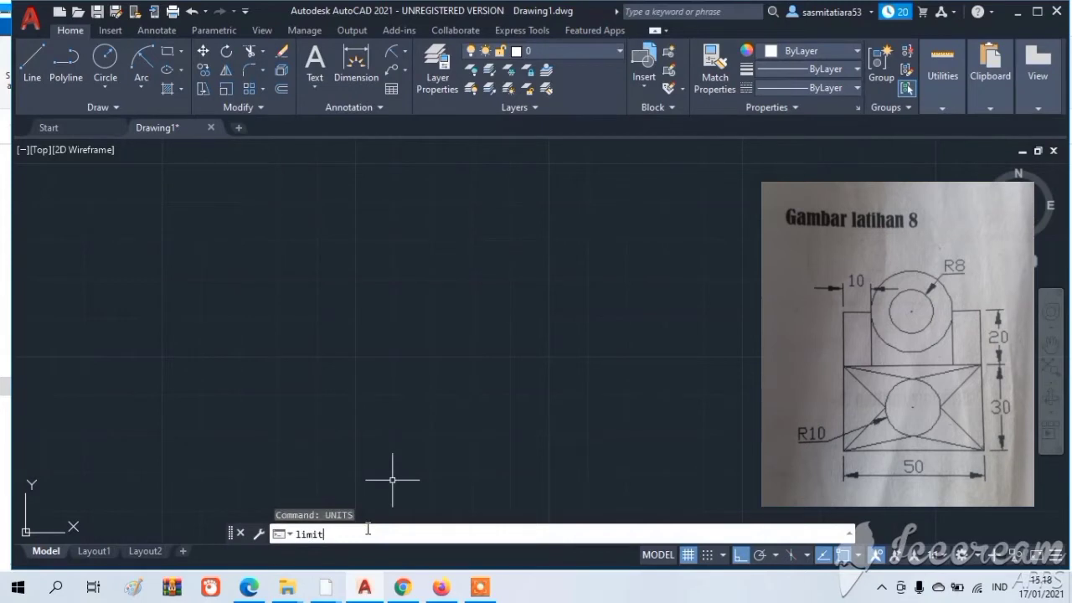
{"action": "type", "text": "s"}
{"action": "key", "text": "Return"}
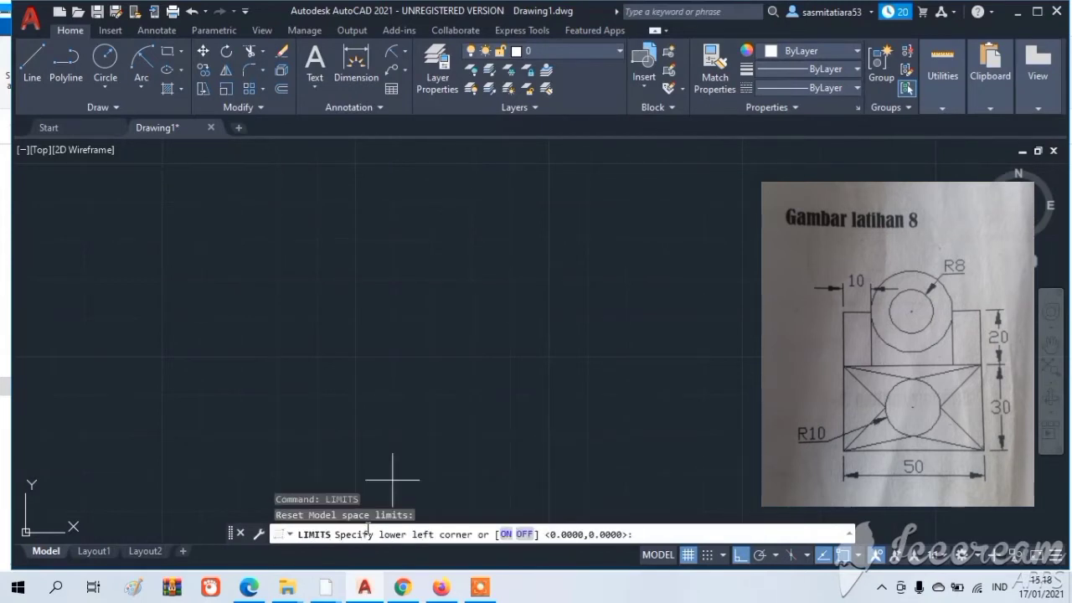
{"action": "type", "text": "0,0"}
{"action": "key", "text": "Return"}
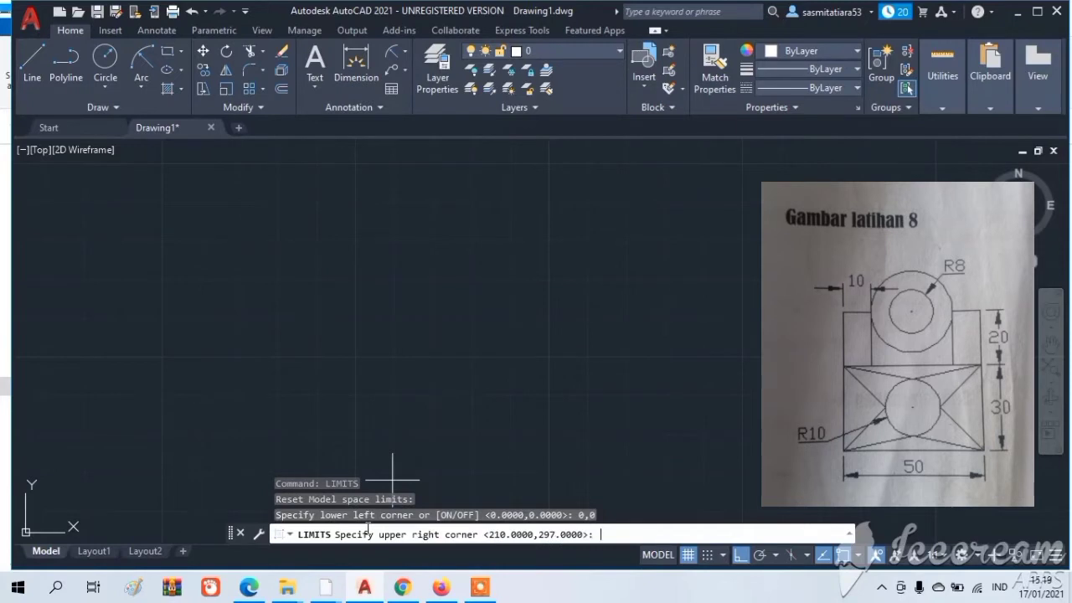
{"action": "type", "text": "201,29"}
{"action": "type", "text": "7"}
{"action": "key", "text": "Return"}
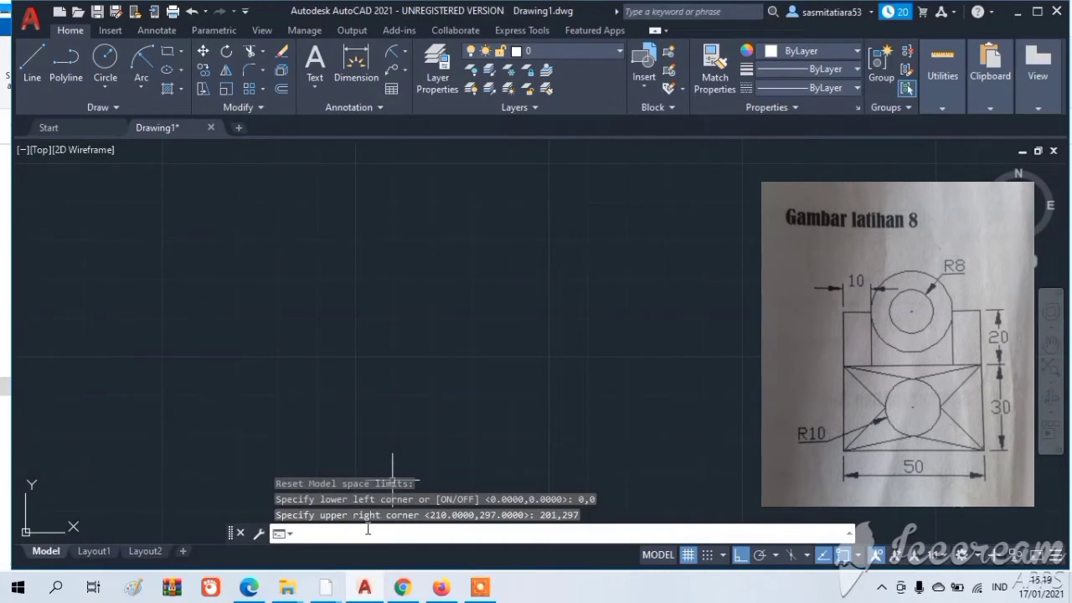
Step: Set grid spacing and snap spacing both to 10, cancelling a stray selection
{"action": "type", "text": "grid"}
{"action": "key", "text": "Return"}
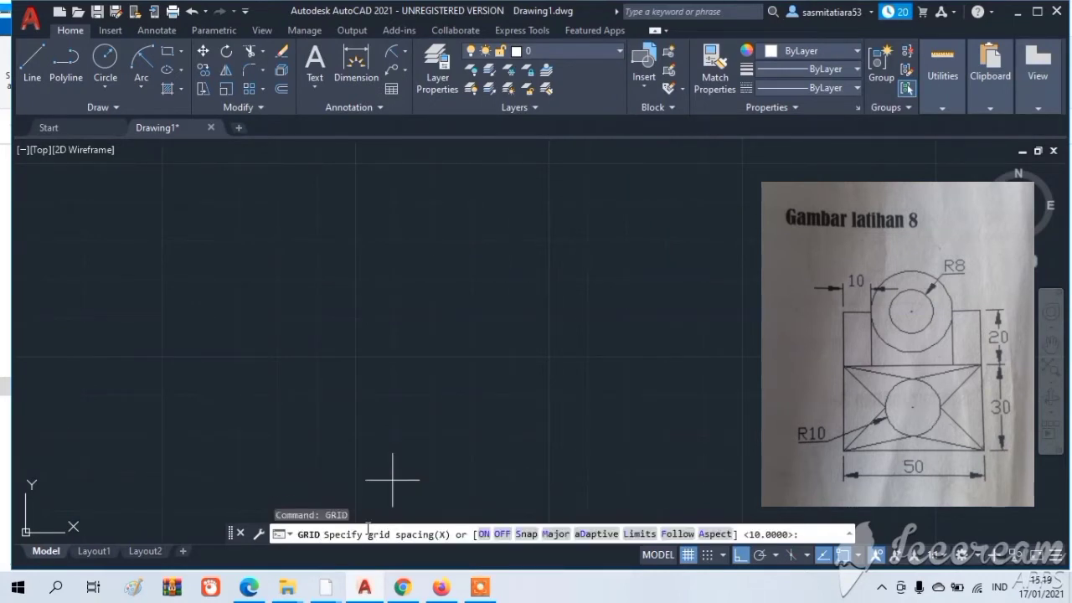
{"action": "type", "text": "10"}
{"action": "key", "text": "Return"}
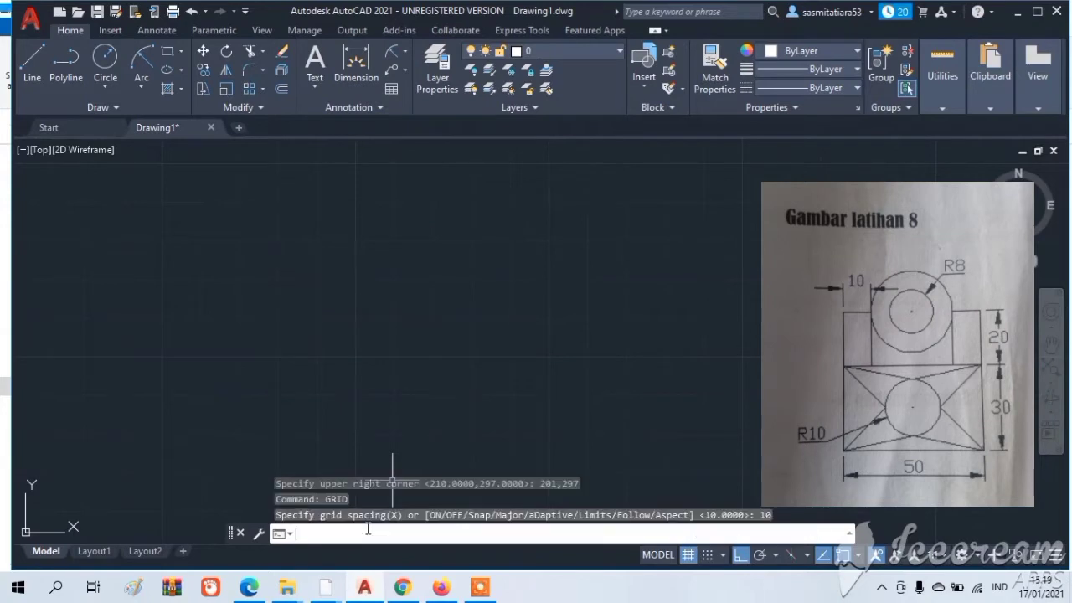
{"action": "type", "text": "snap"}
{"action": "key", "text": "Return"}
{"action": "type", "text": "10"}
{"action": "key", "text": "Return"}
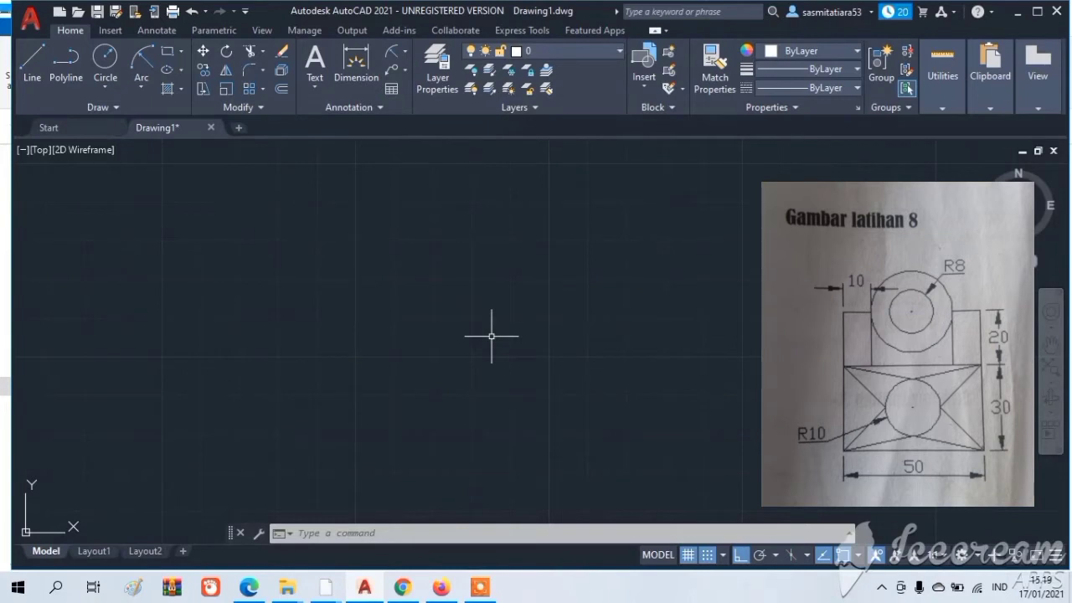
{"action": "left_click", "coordinate": [431, 507]}
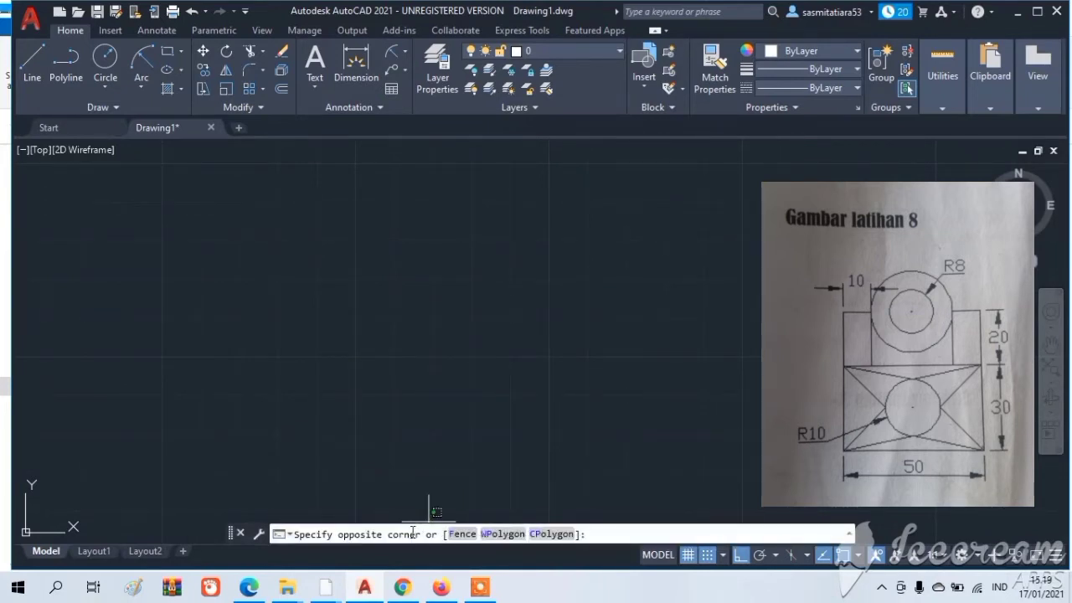
{"action": "key", "text": "Escape"}
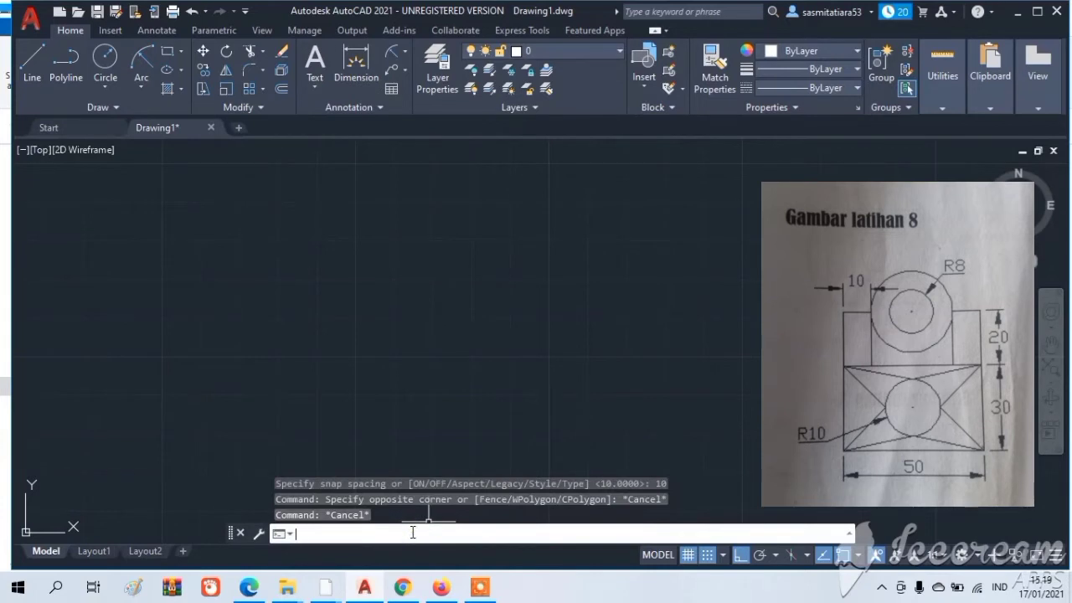
{"action": "type", "text": "re"}
{"action": "type", "text": "ctang"}
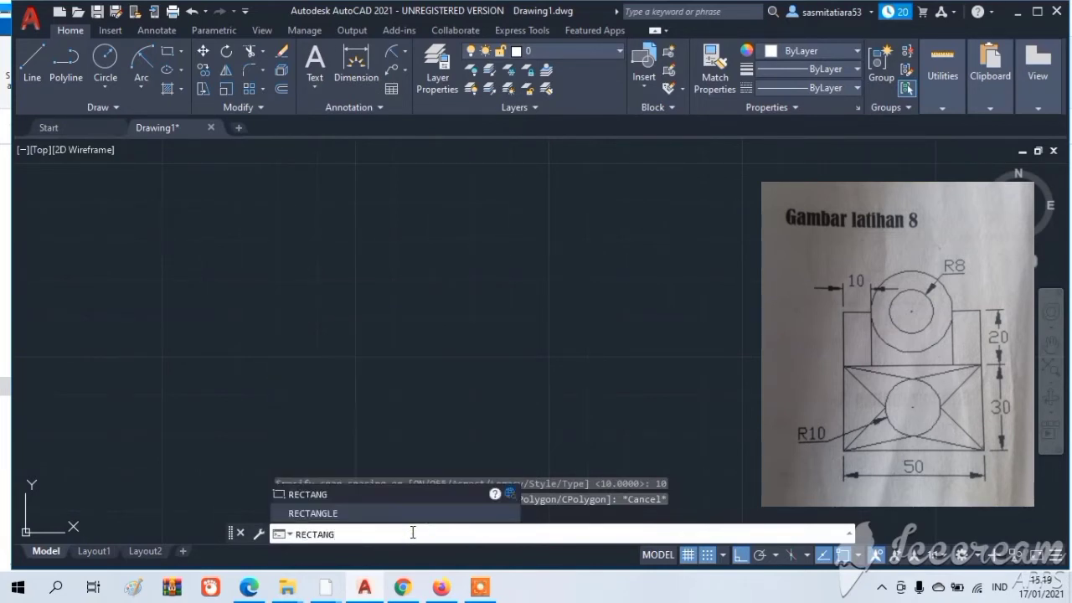
{"action": "type", "text": "le"}
{"action": "key", "text": "Return"}
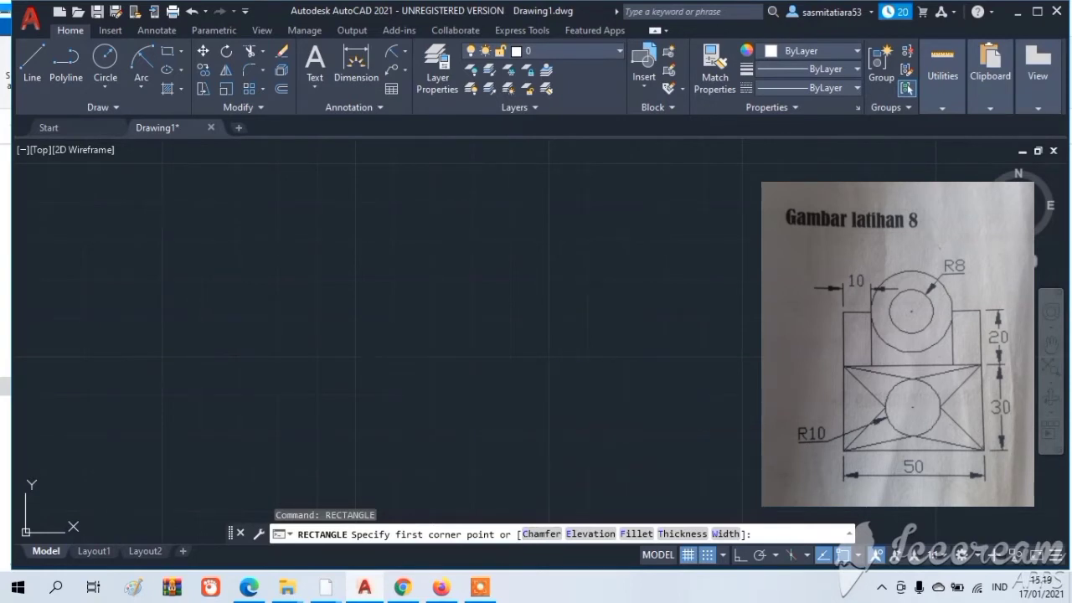
{"action": "left_click", "coordinate": [394, 358]}
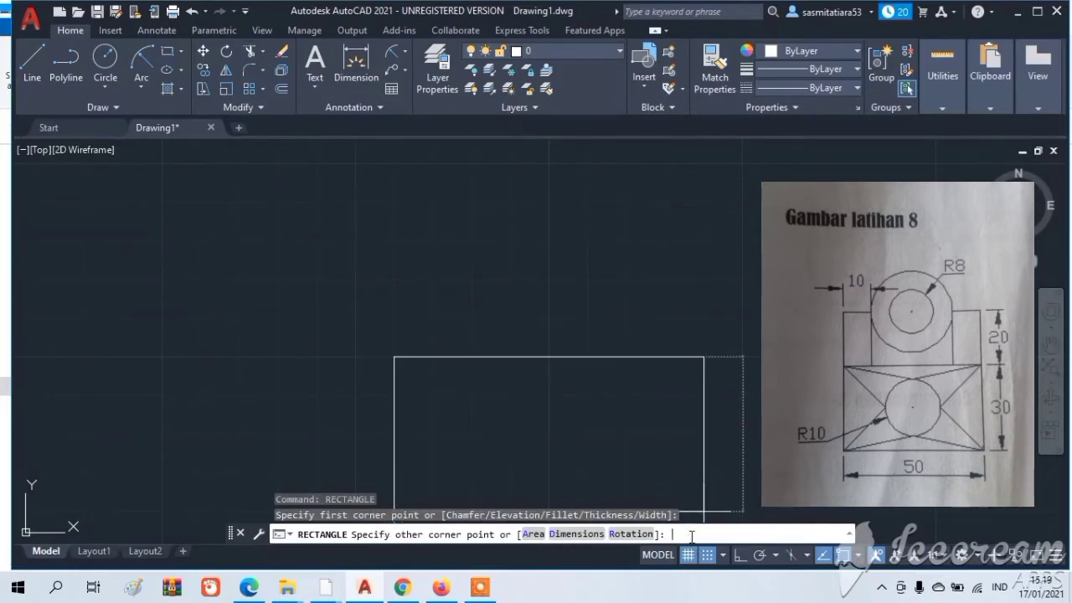
{"action": "type", "text": "@"}
{"action": "type", "text": "50"}
{"action": "type", "text": ",30"}
{"action": "key", "text": "Return"}
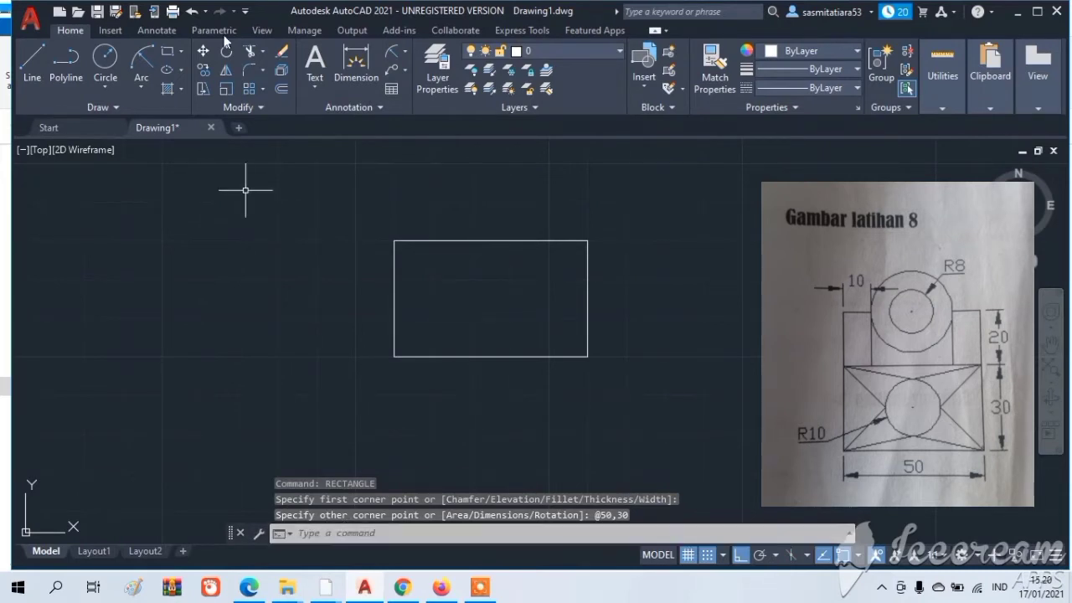
Step: With grid snap off, draw a radius 10 circle at the rectangle's geometric centre
{"action": "left_click", "coordinate": [99, 82]}
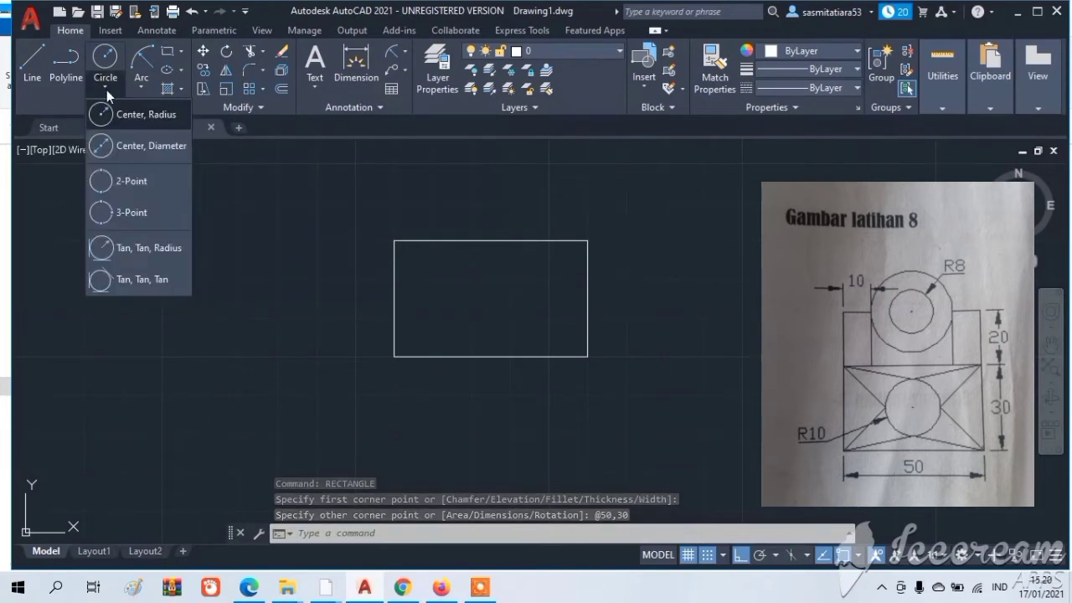
{"action": "left_click", "coordinate": [130, 120]}
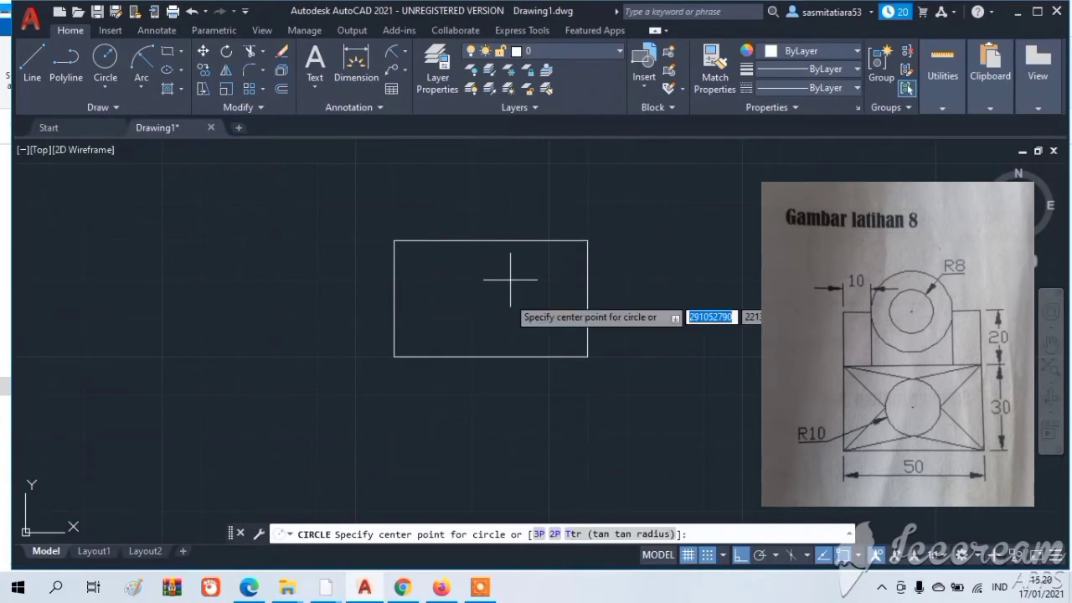
{"action": "left_click", "coordinate": [708, 554]}
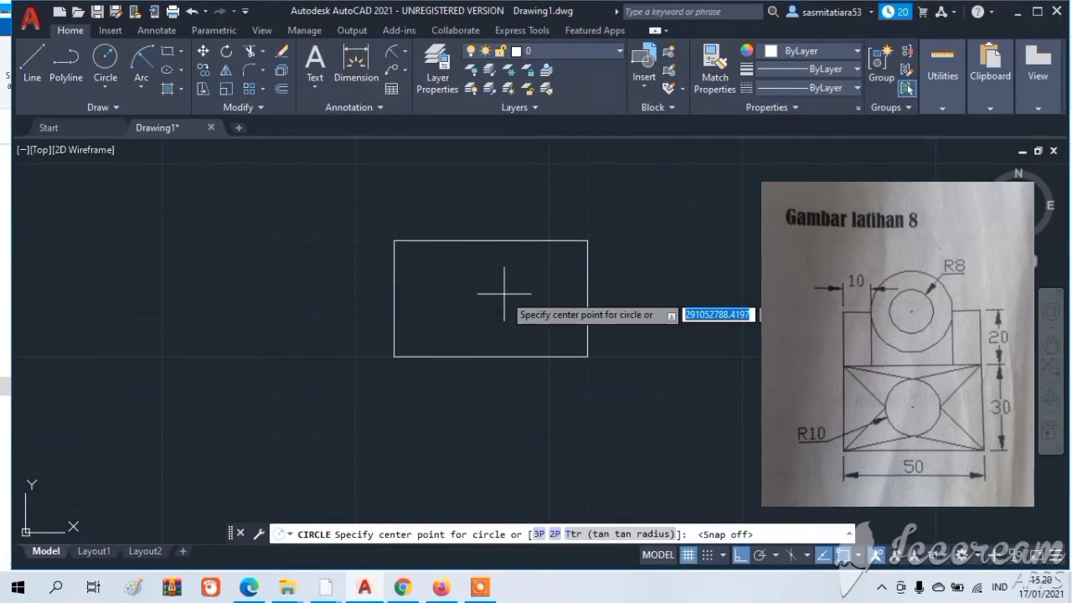
{"action": "left_click", "coordinate": [503, 294]}
{"action": "right_click", "coordinate": [504, 296], "text": "shift"}
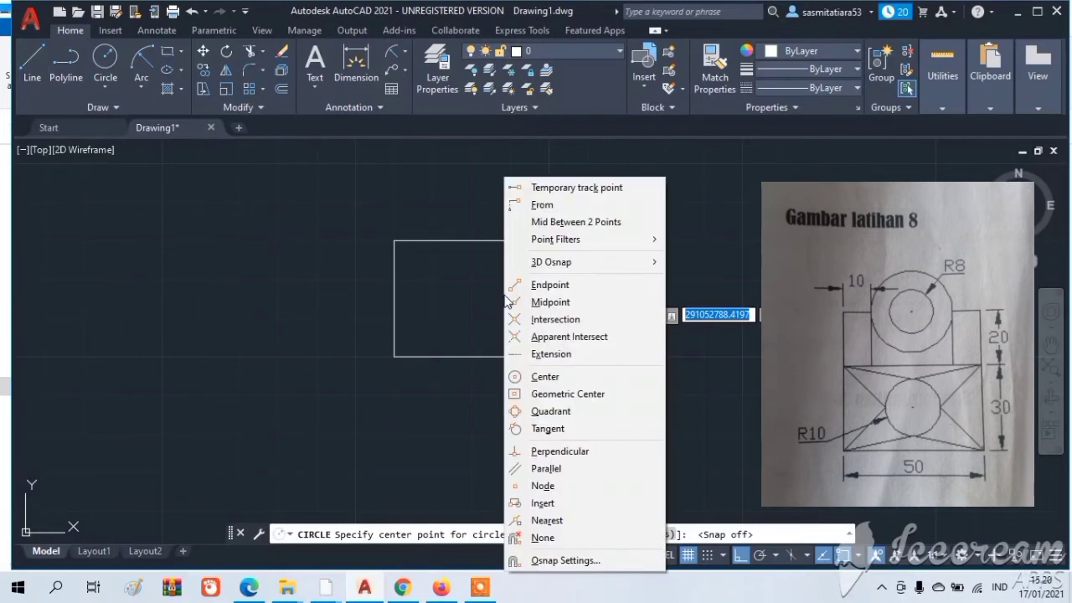
{"action": "left_click", "coordinate": [553, 395]}
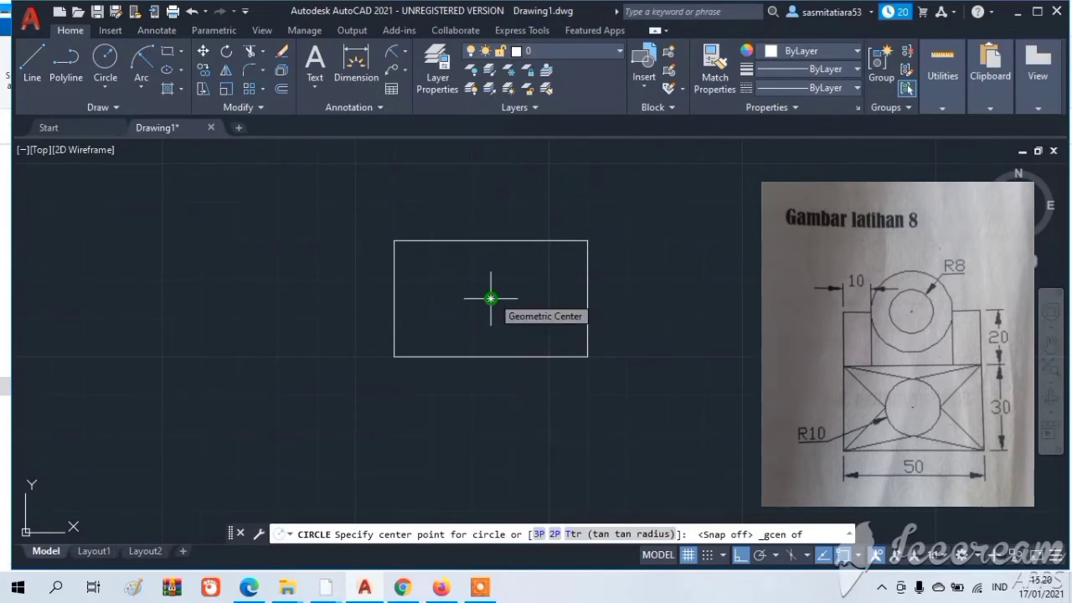
{"action": "left_click", "coordinate": [491, 297]}
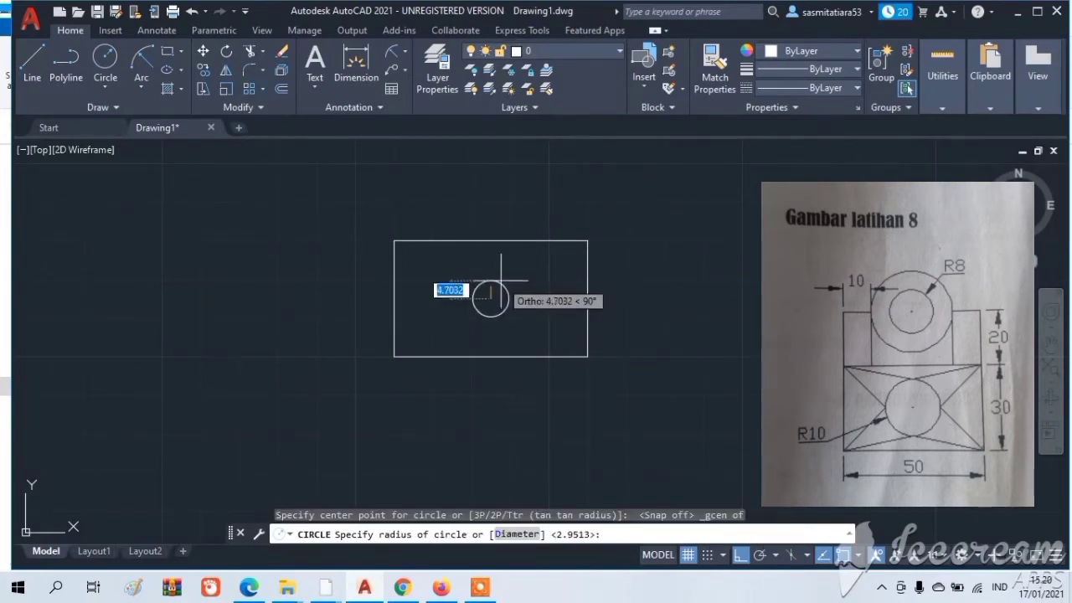
{"action": "type", "text": "1"}
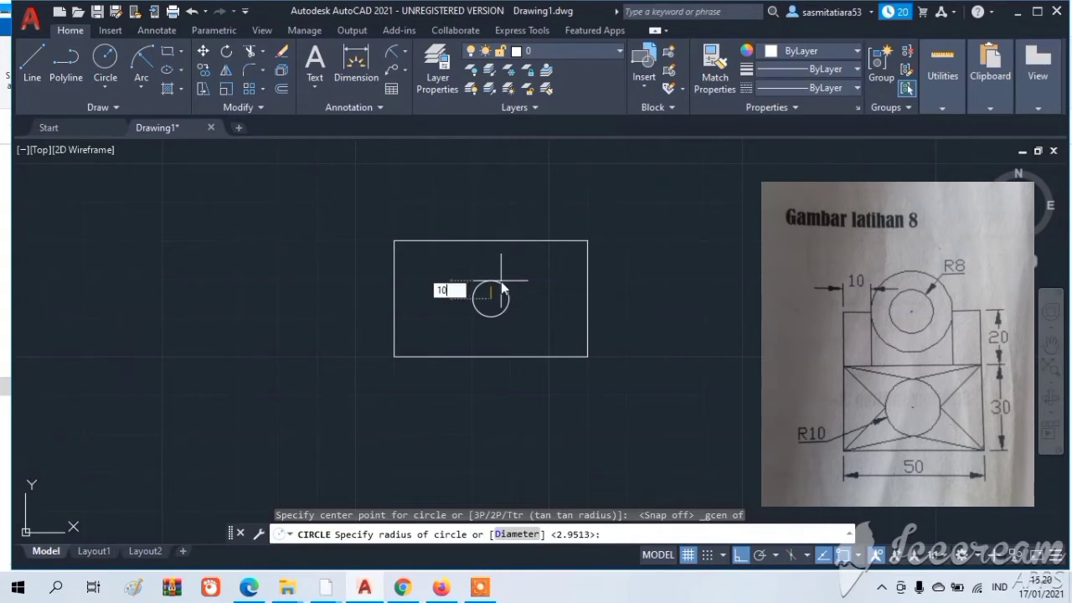
{"action": "type", "text": "0"}
{"action": "key", "text": "Return"}
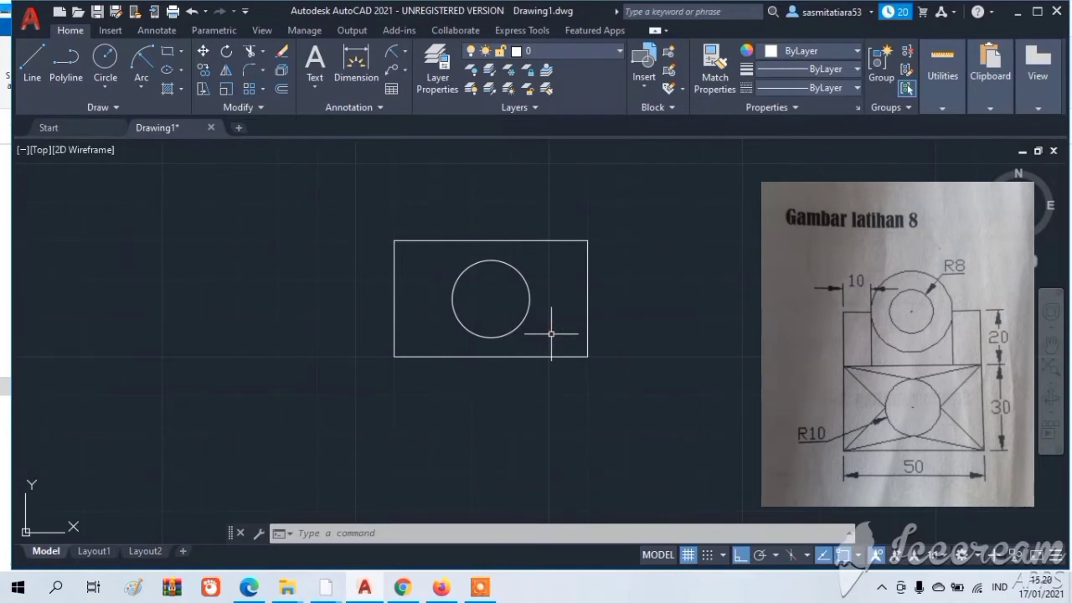
Step: Draw a line from the rectangle's lower-left corner to the circle's bottom quadrant
{"action": "right_click", "coordinate": [568, 309], "text": "shift"}
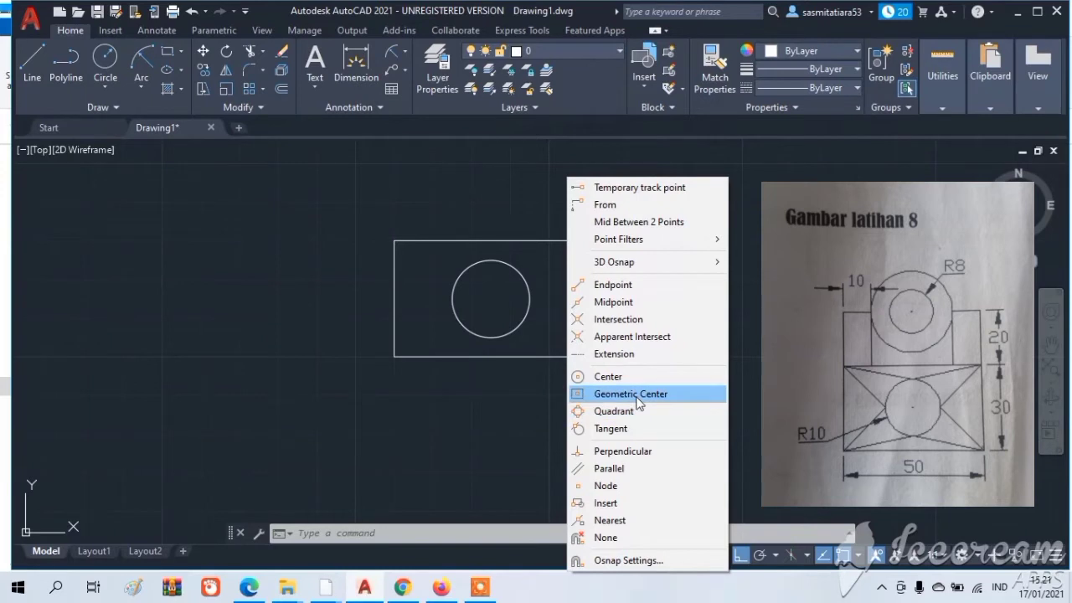
{"action": "left_click", "coordinate": [741, 372]}
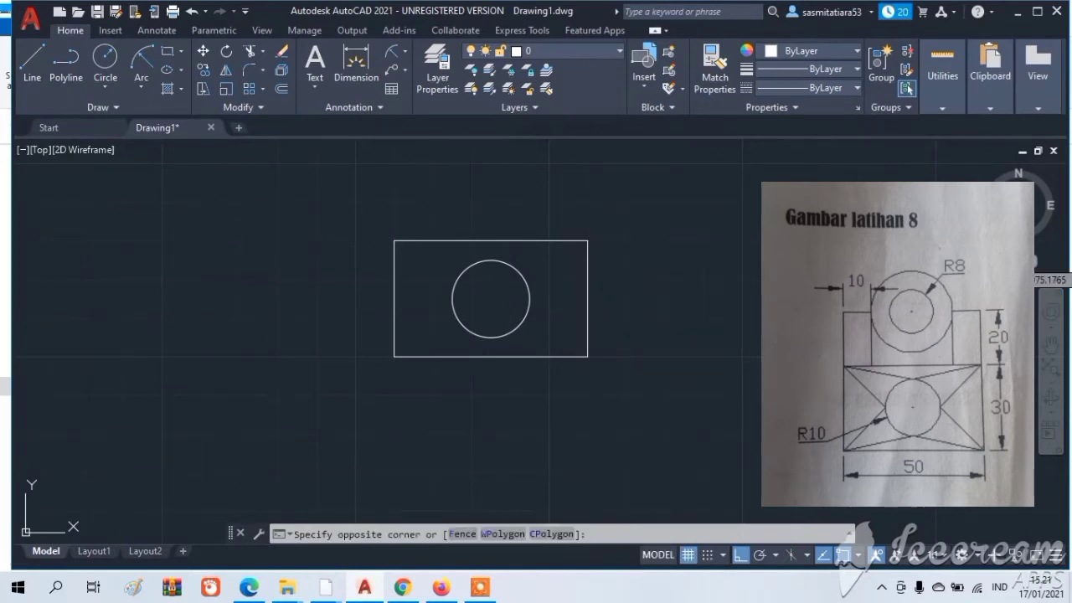
{"action": "key", "text": "Escape"}
{"action": "key", "text": "Escape"}
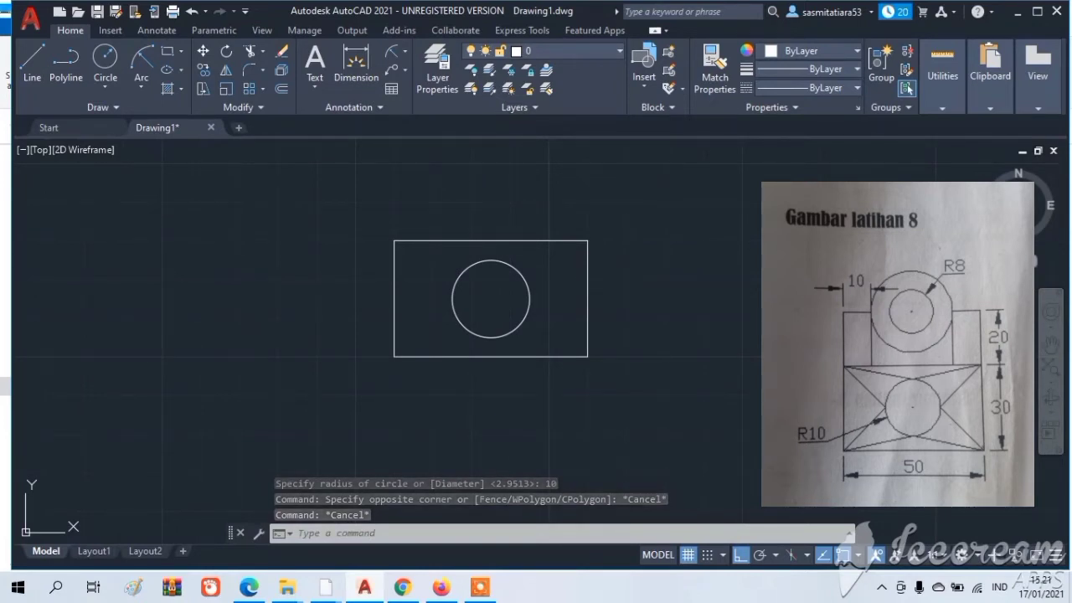
{"action": "left_click", "coordinate": [25, 64]}
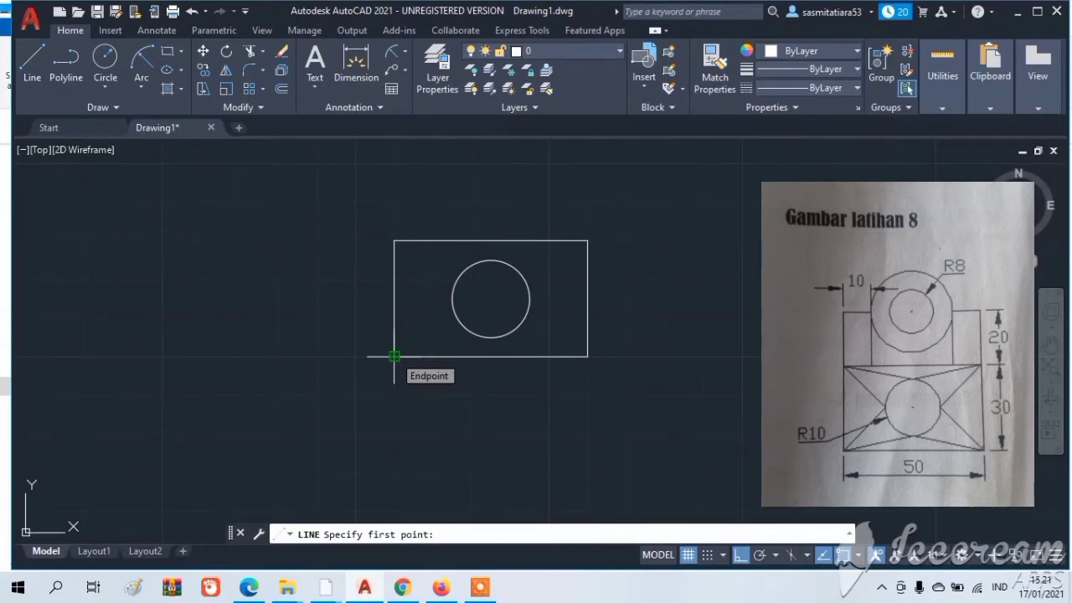
{"action": "left_click", "coordinate": [464, 533]}
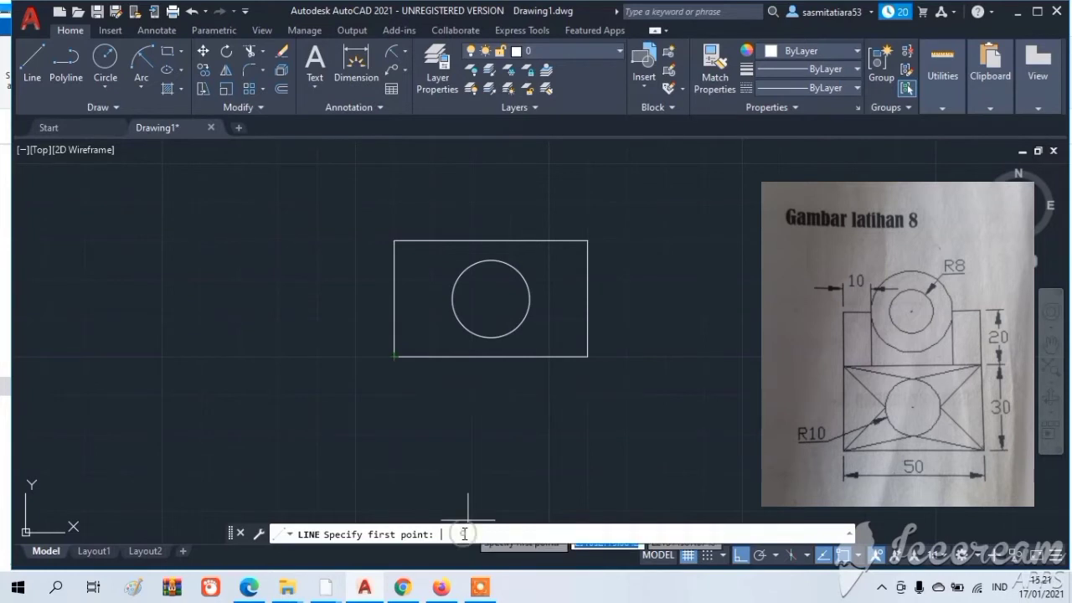
{"action": "type", "text": "end"}
{"action": "key", "text": "Return"}
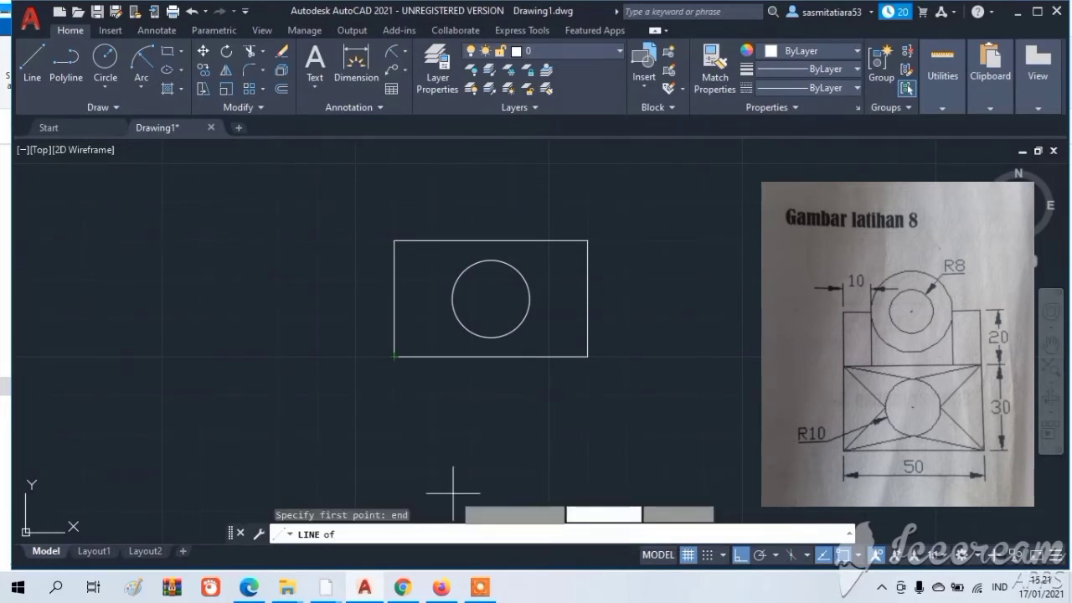
{"action": "left_click", "coordinate": [395, 356]}
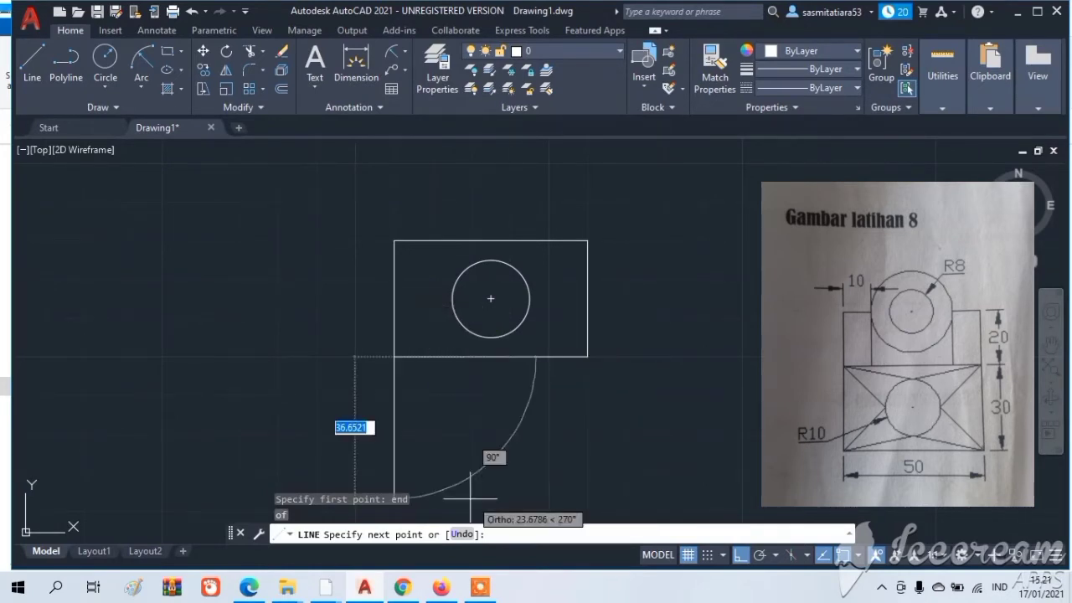
{"action": "type", "text": "t"}
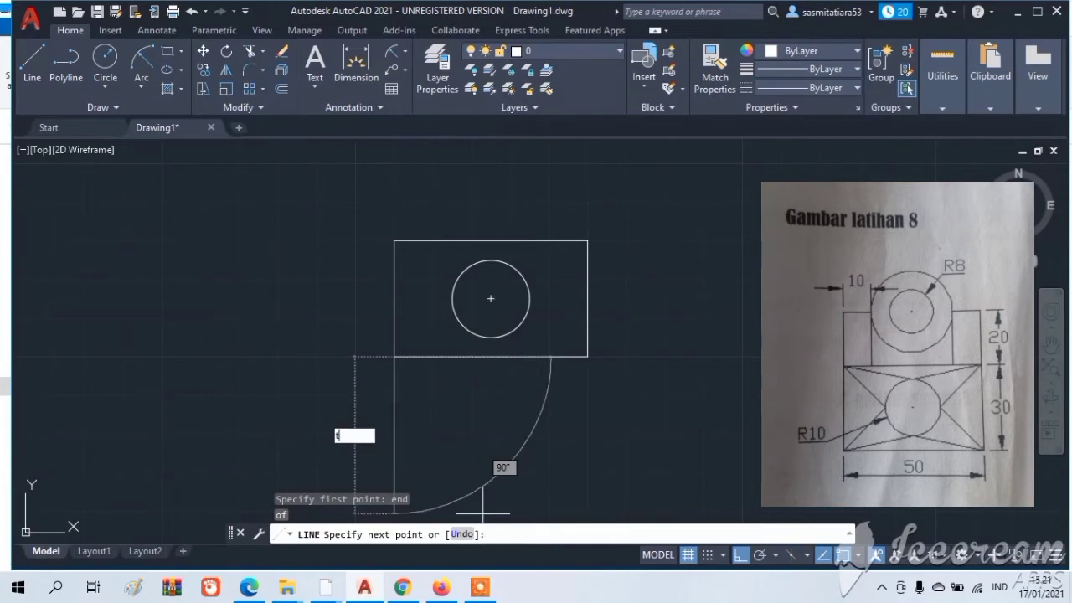
{"action": "type", "text": "an"}
{"action": "key", "text": "Return"}
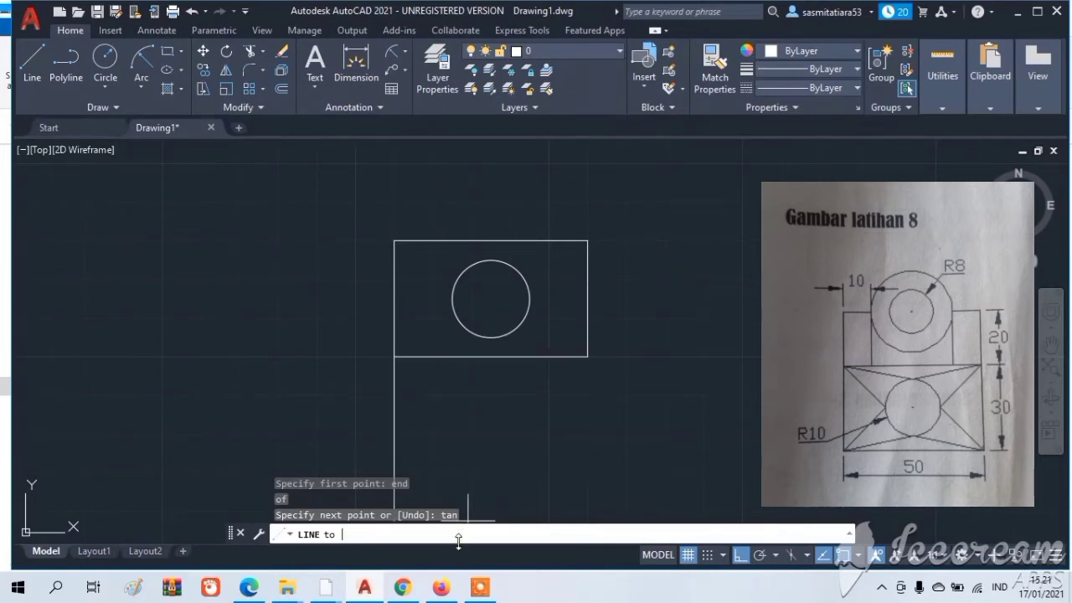
{"action": "type", "text": "qua"}
{"action": "key", "text": "Return"}
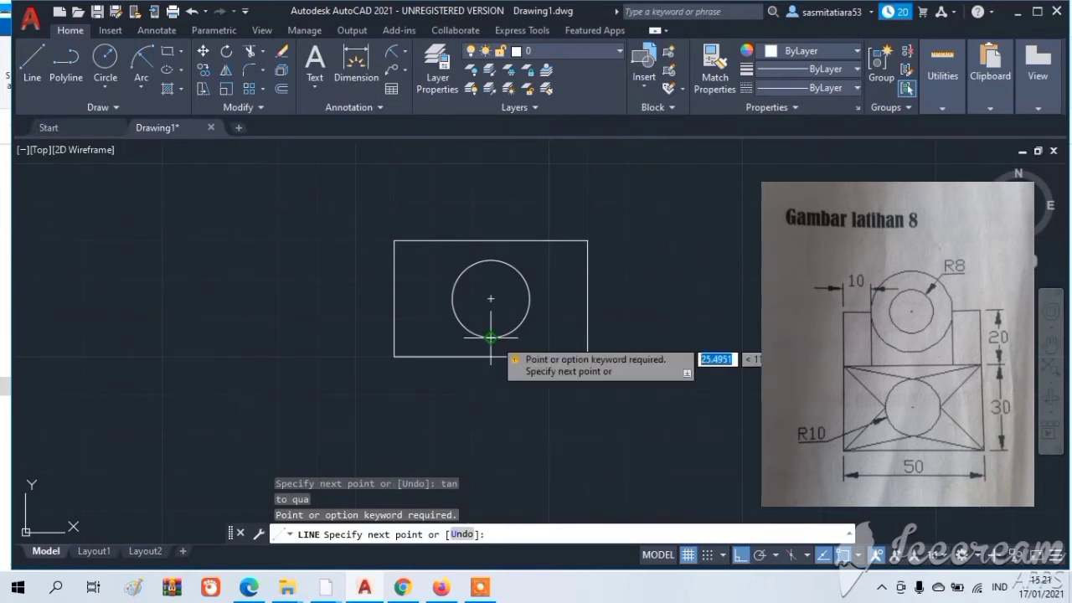
{"action": "left_click", "coordinate": [490, 337]}
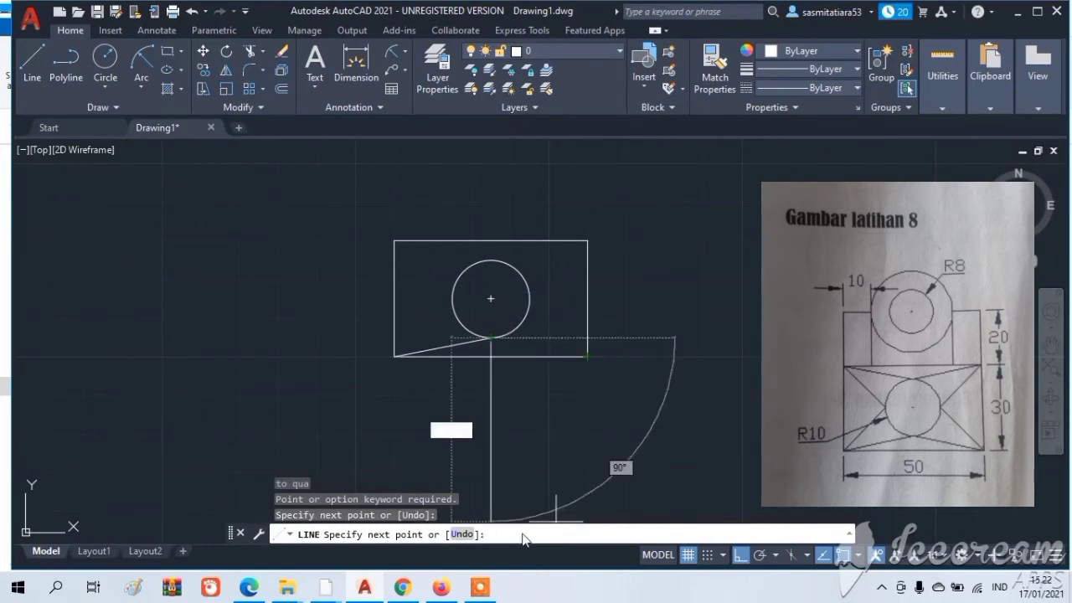
Step: Continue the line to the lower-right corner, the circle's right quadrant, then the top-right corner
{"action": "type", "text": "end"}
{"action": "key", "text": "Return"}
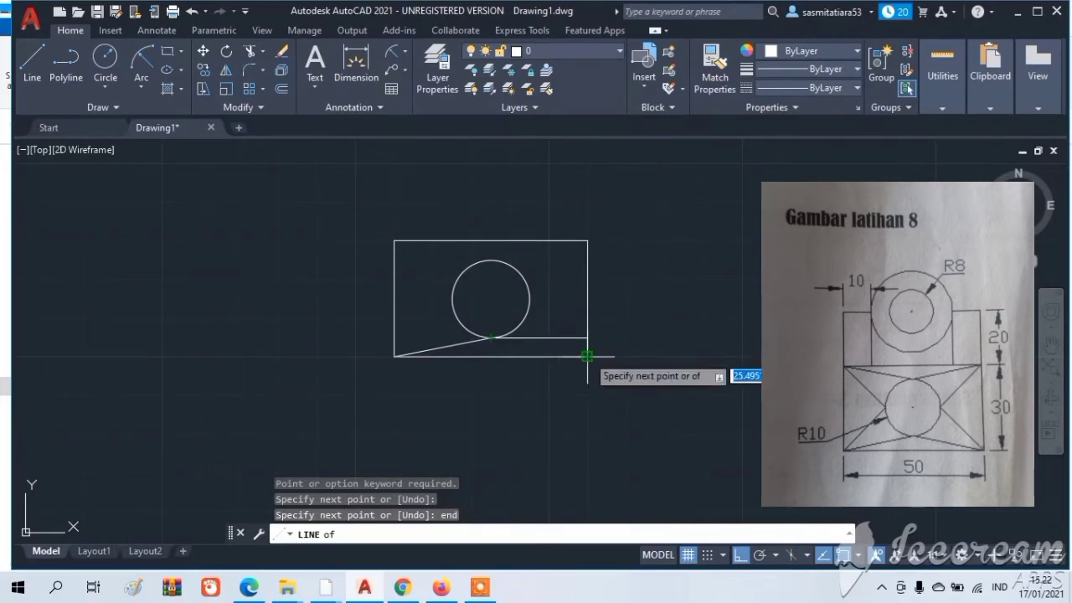
{"action": "left_click", "coordinate": [587, 356]}
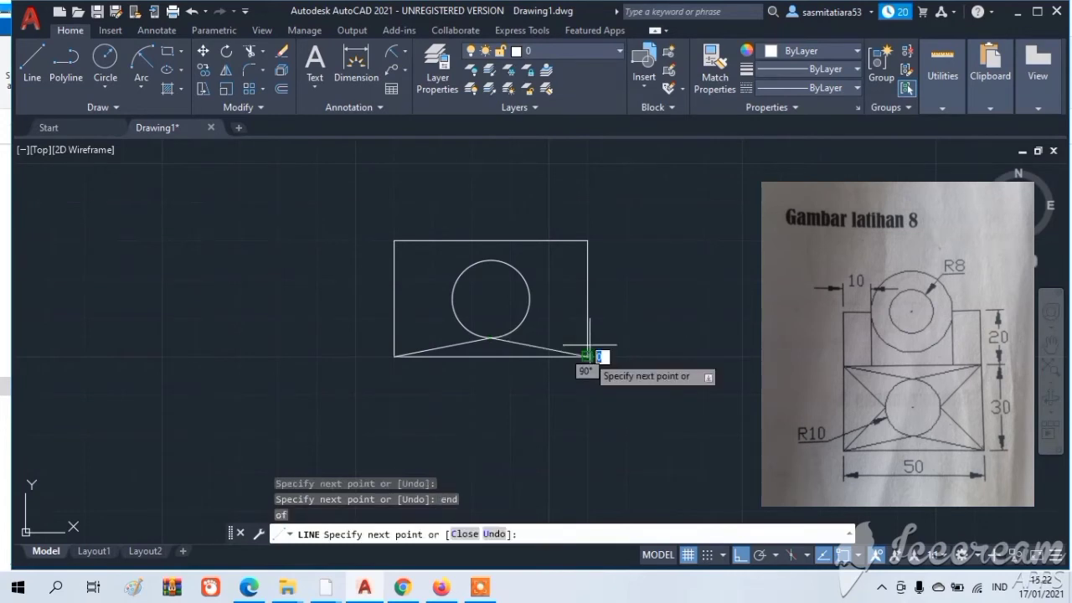
{"action": "left_click", "coordinate": [529, 297]}
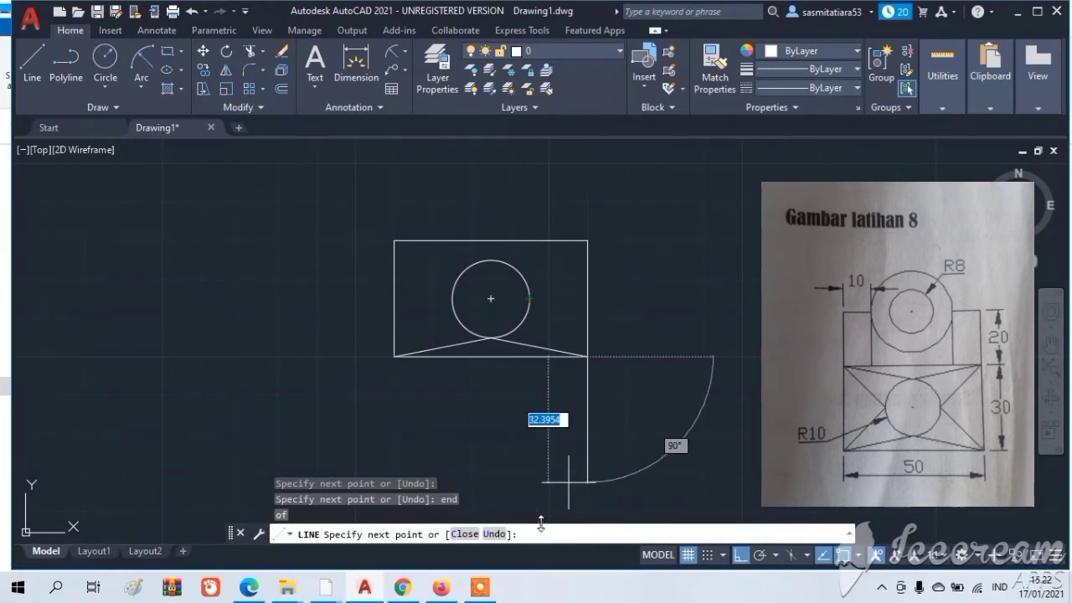
{"action": "type", "text": "qua"}
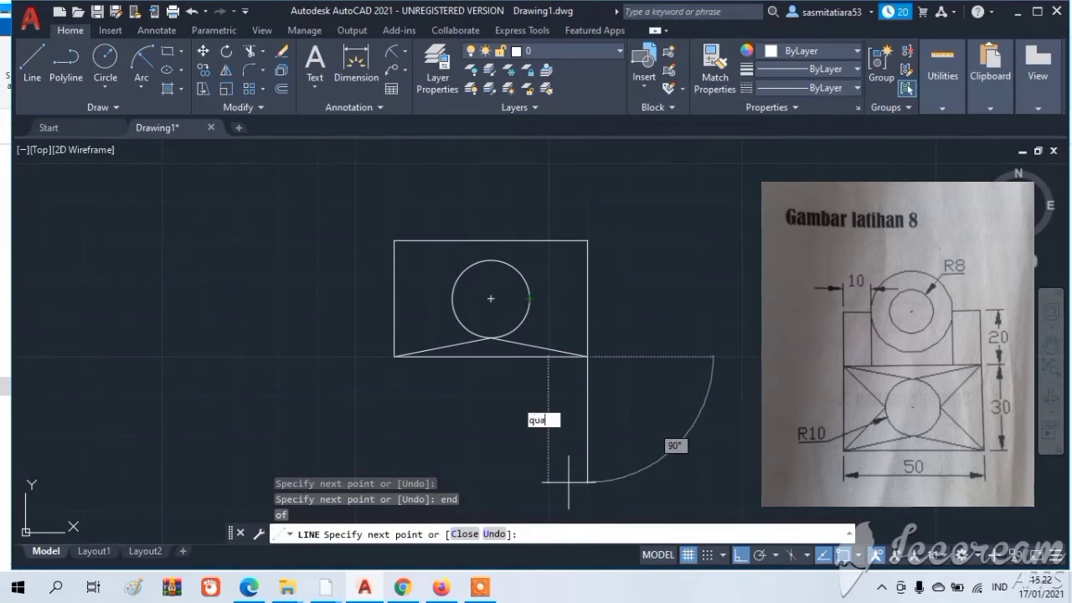
{"action": "key", "text": "Return"}
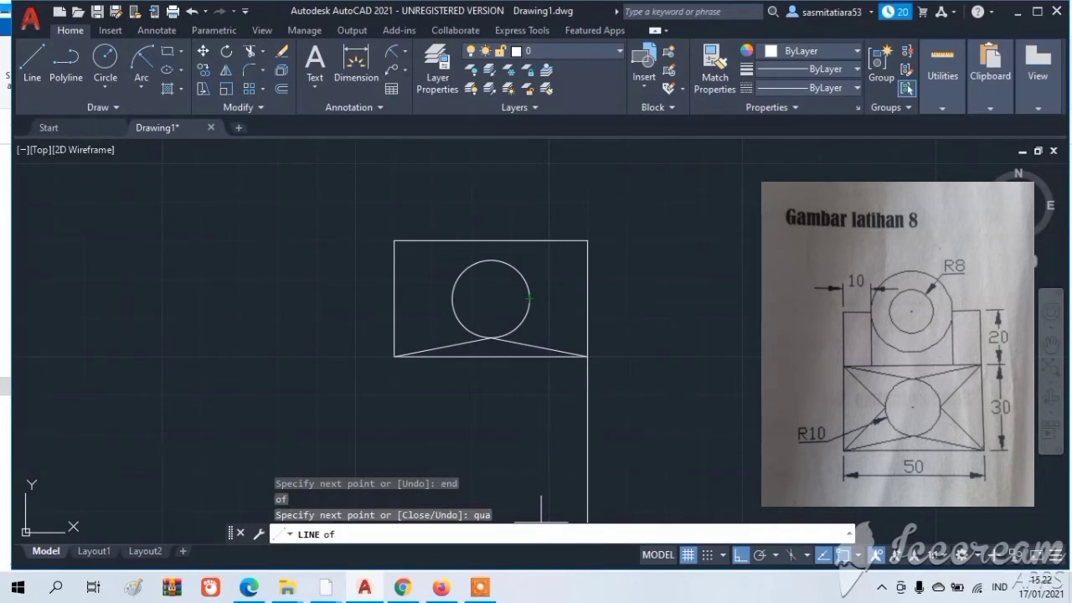
{"action": "left_click", "coordinate": [536, 297]}
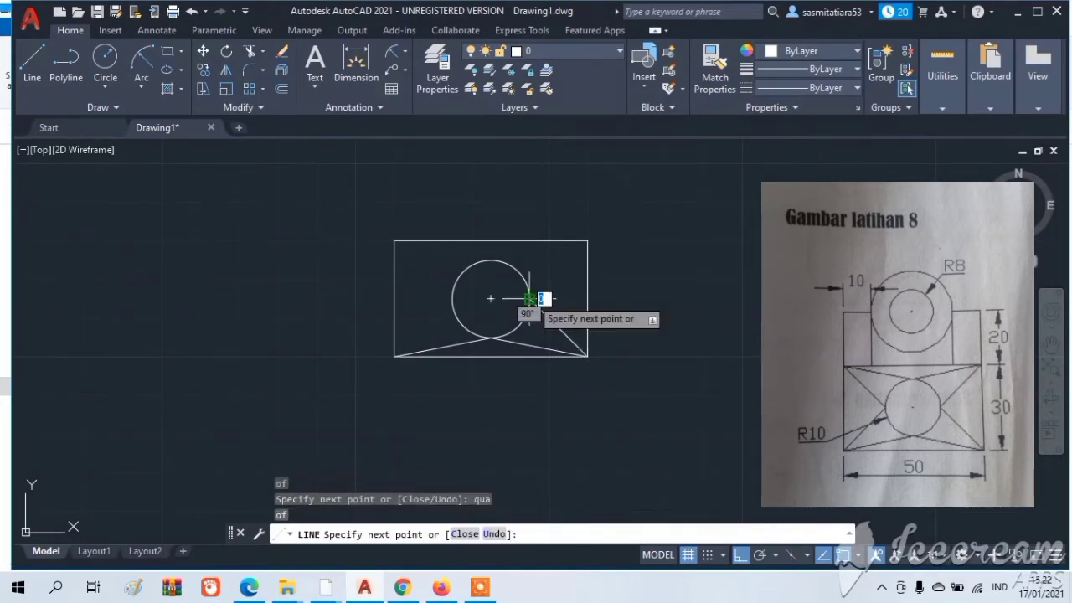
{"action": "left_click", "coordinate": [582, 240]}
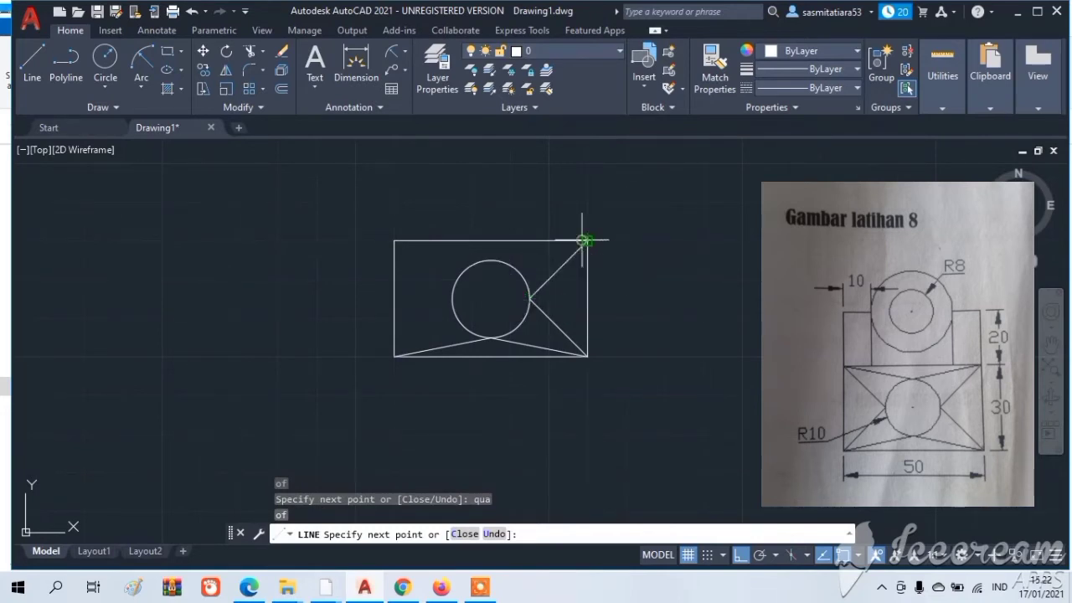
{"action": "key", "text": "Escape"}
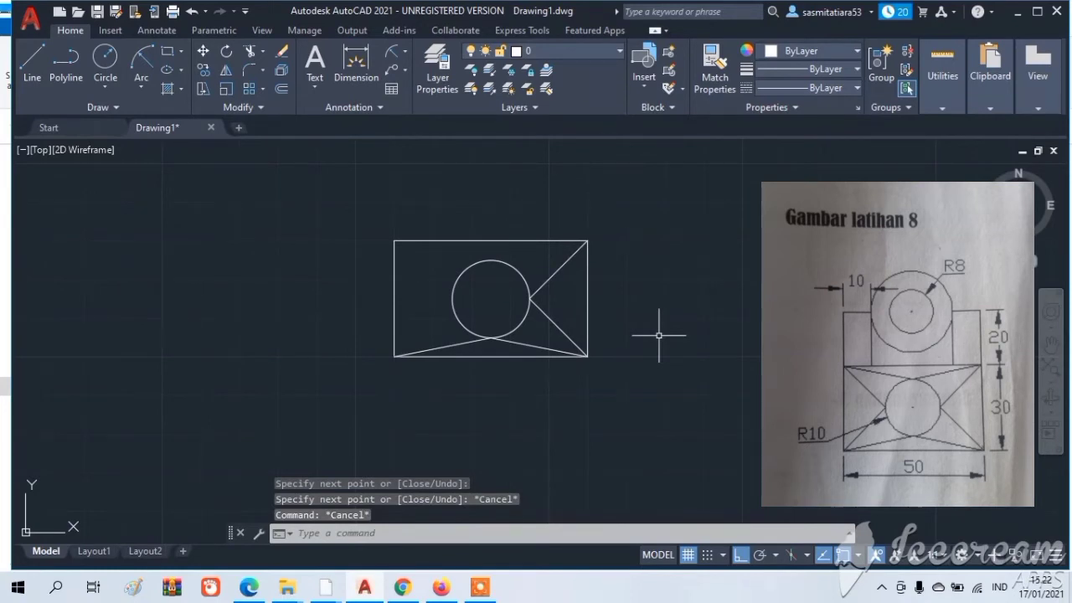
Step: Review the running object snaps in Drafting Settings via OSNAP and accept them
{"action": "type", "text": "OS"}
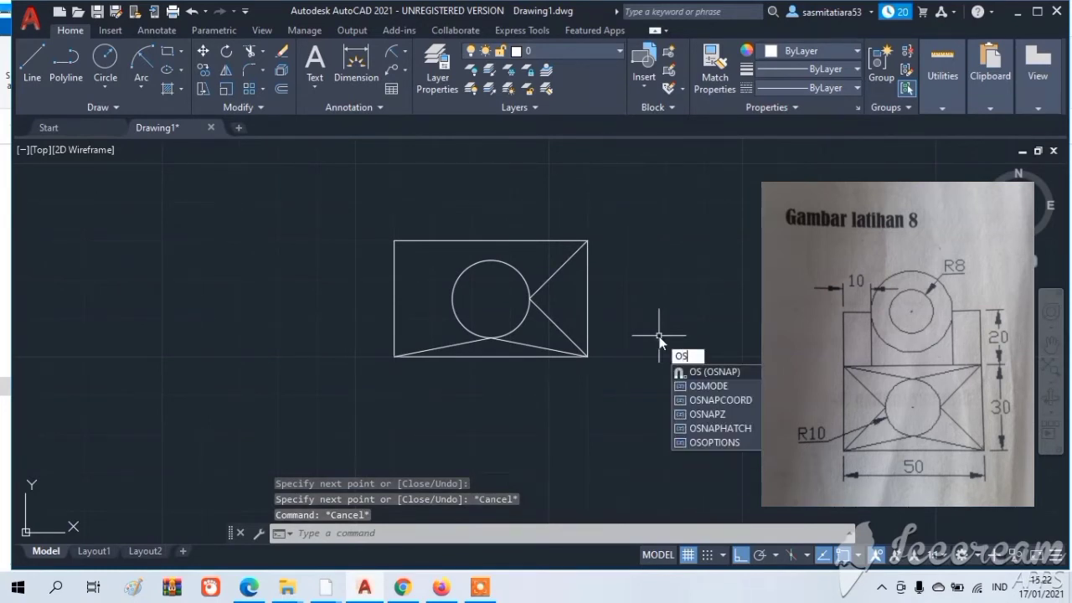
{"action": "type", "text": "NAP"}
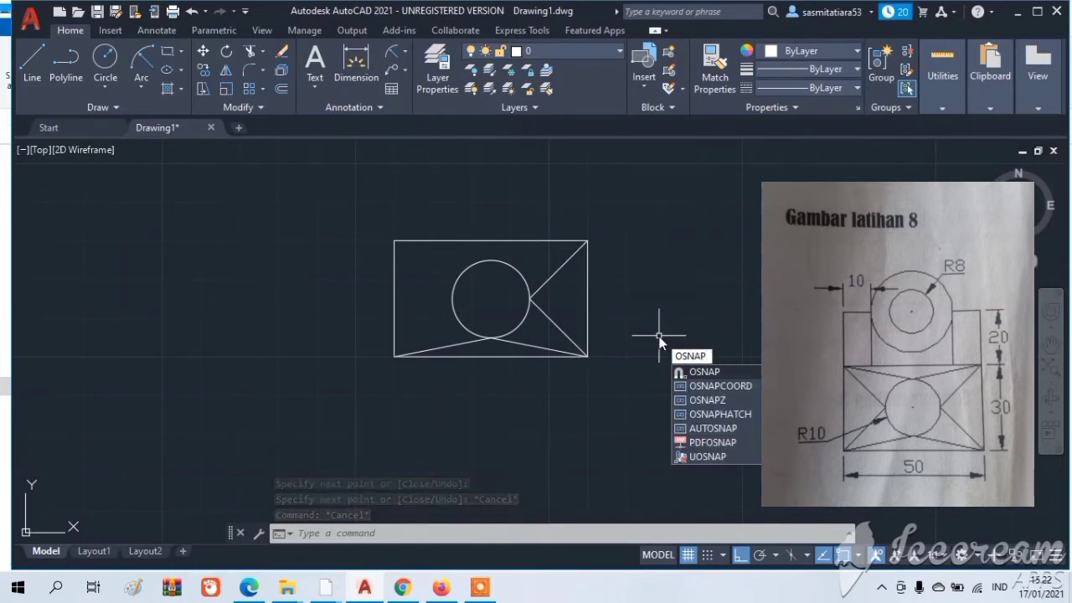
{"action": "key", "text": "Return"}
{"action": "key", "text": "Escape"}
{"action": "key", "text": "Escape"}
{"action": "left_click", "coordinate": [428, 539]}
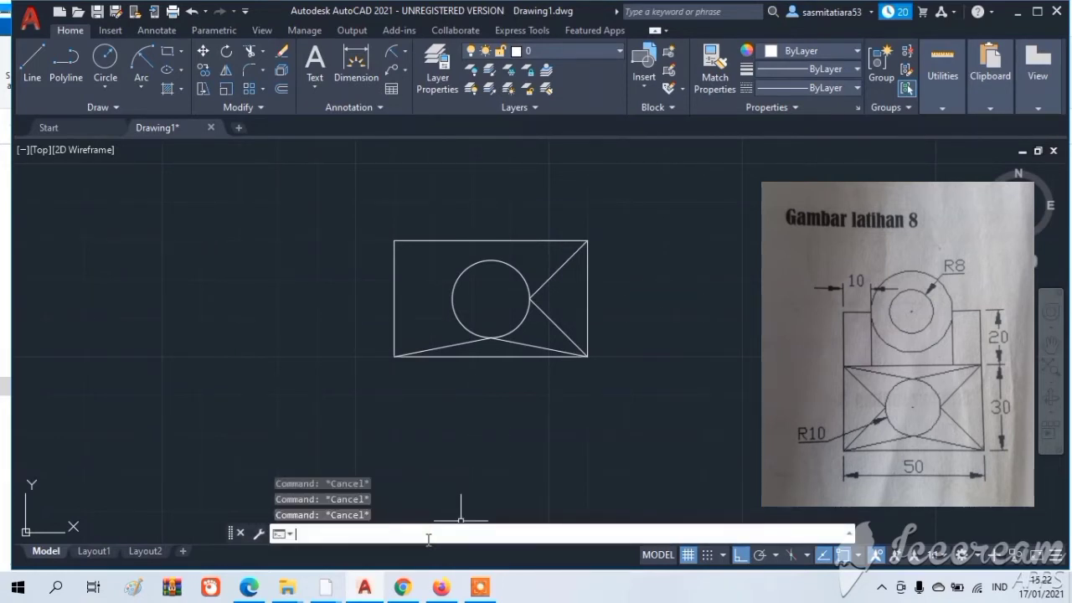
{"action": "type", "text": "o"}
{"action": "type", "text": "snap"}
{"action": "key", "text": "Return"}
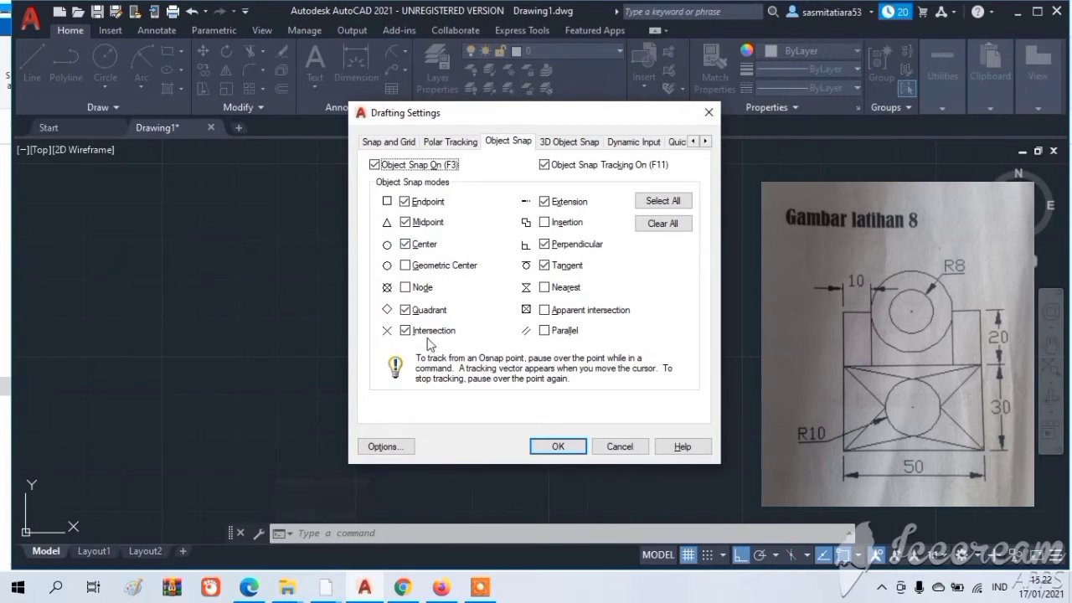
{"action": "left_click", "coordinate": [557, 444]}
{"action": "left_click", "coordinate": [25, 63]}
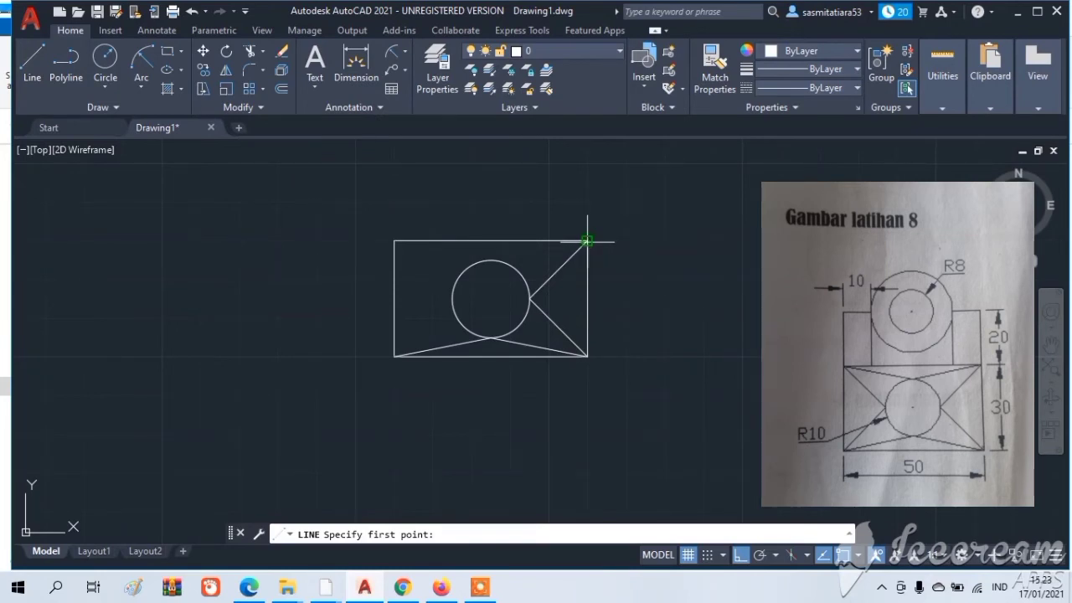
{"action": "left_click", "coordinate": [587, 241]}
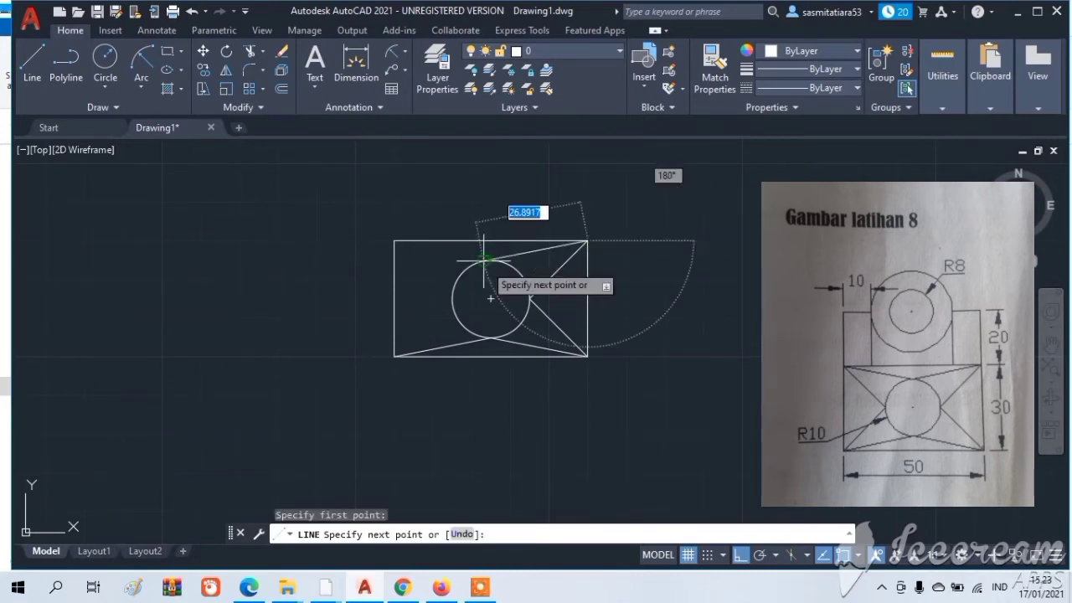
{"action": "left_click", "coordinate": [491, 260]}
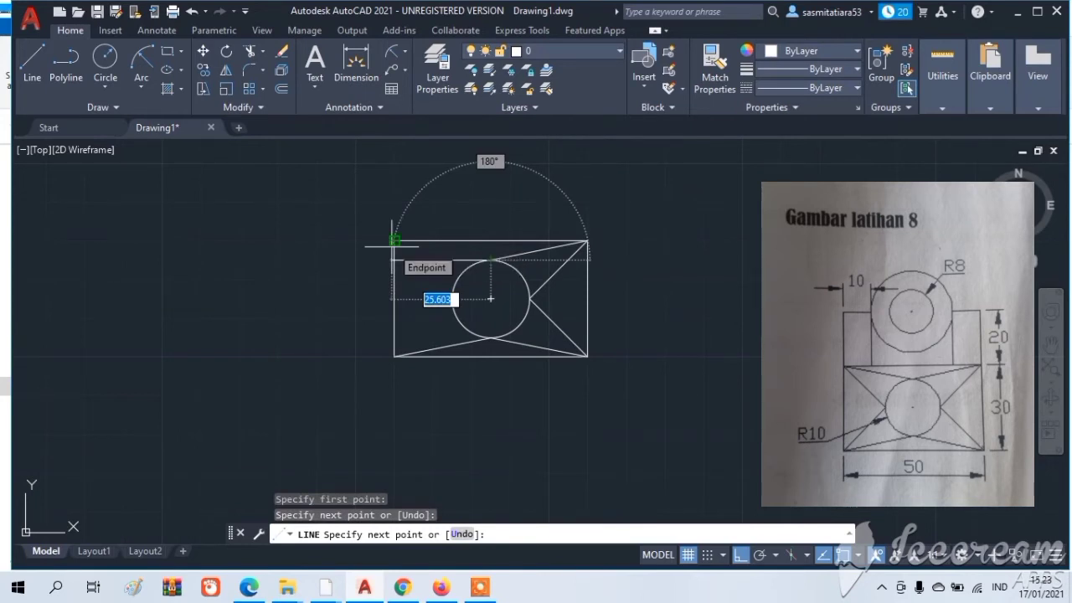
{"action": "left_click", "coordinate": [394, 241]}
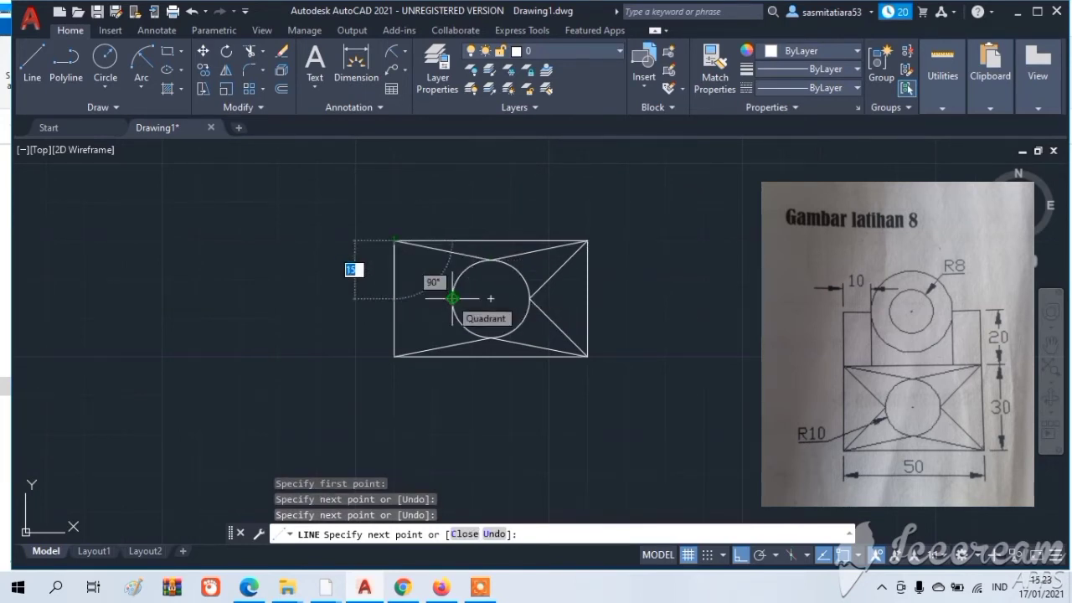
{"action": "left_click", "coordinate": [453, 298]}
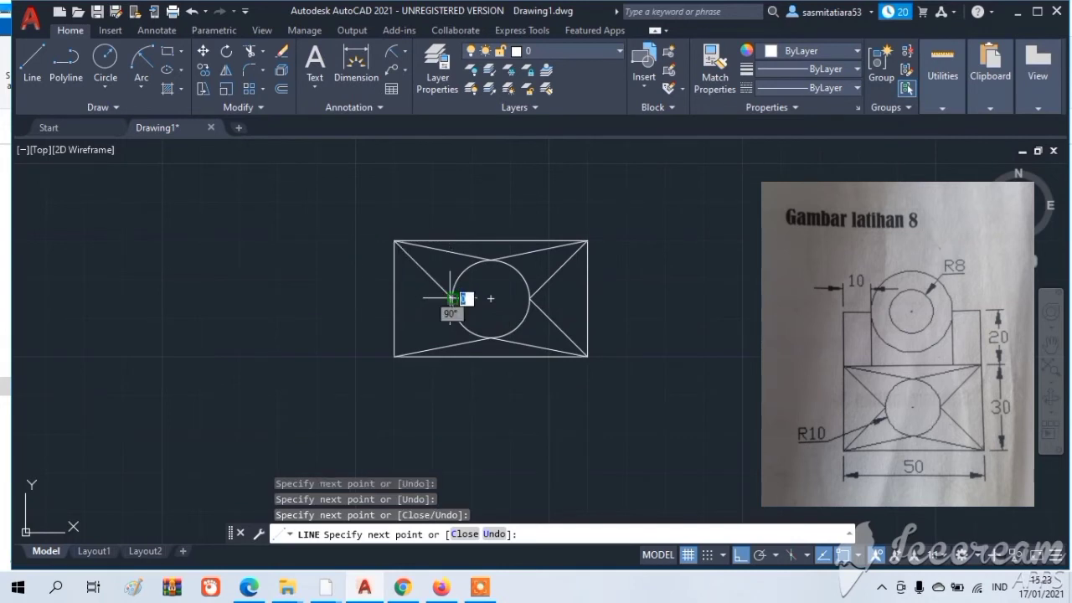
{"action": "left_click", "coordinate": [395, 356]}
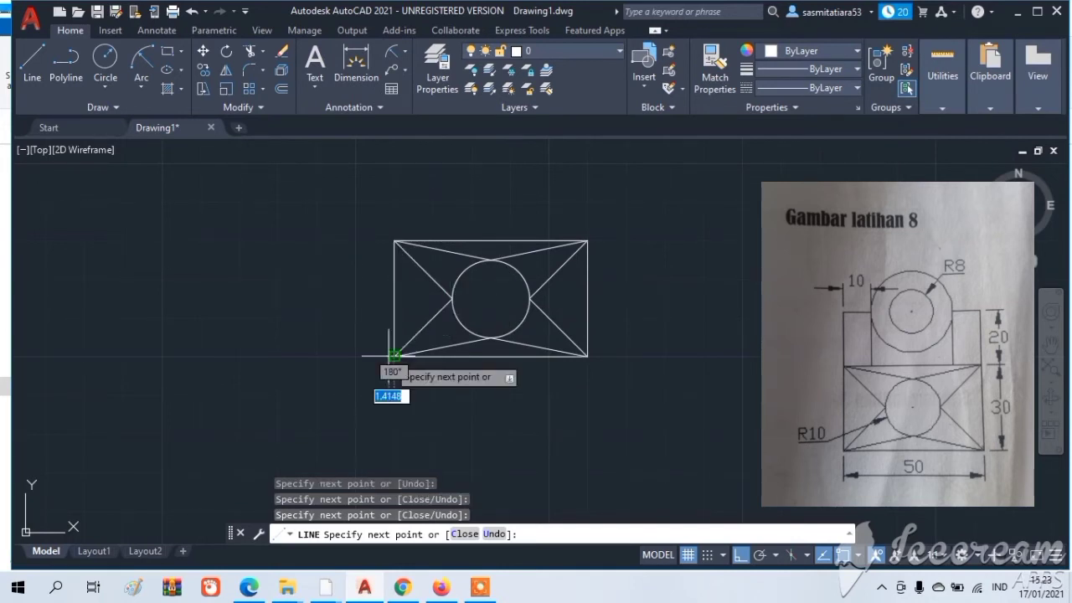
{"action": "key", "text": "Escape"}
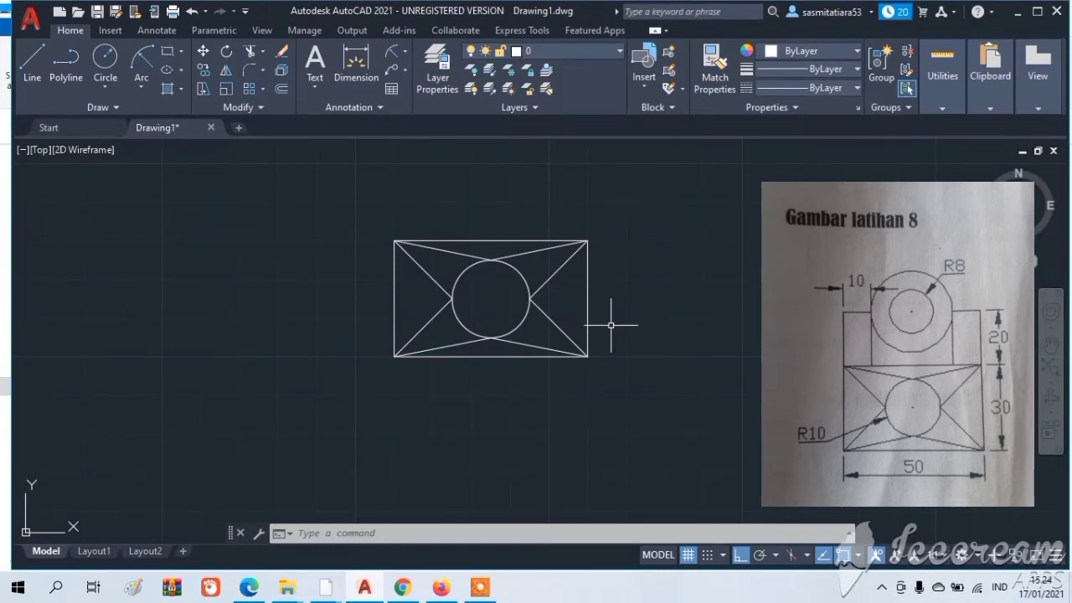
{"action": "left_click", "coordinate": [374, 529]}
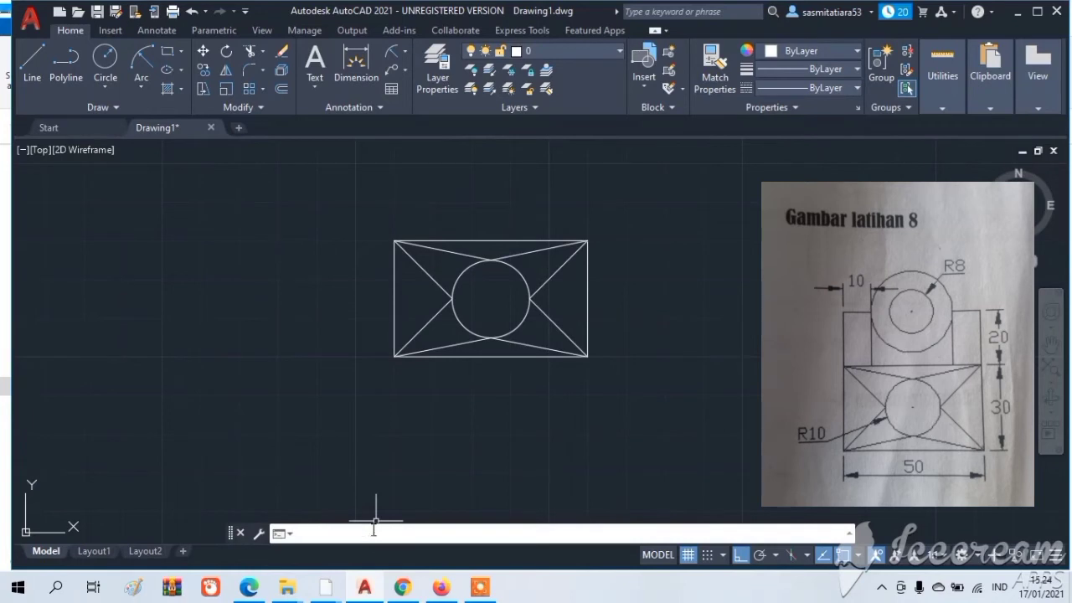
{"action": "type", "text": "rectang"}
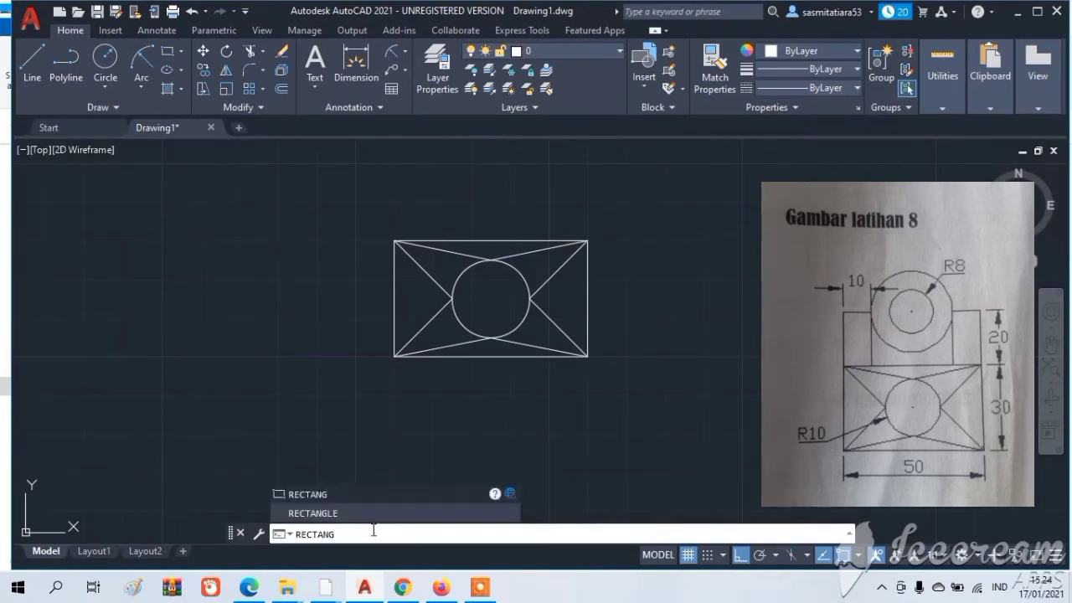
{"action": "type", "text": "le"}
{"action": "key", "text": "Return"}
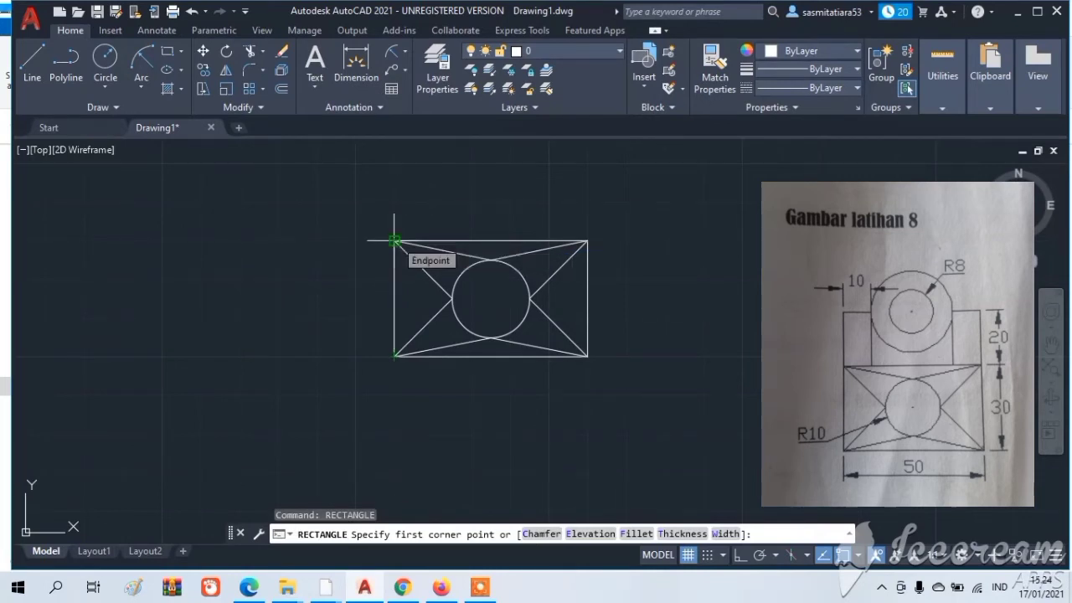
{"action": "left_click", "coordinate": [394, 240]}
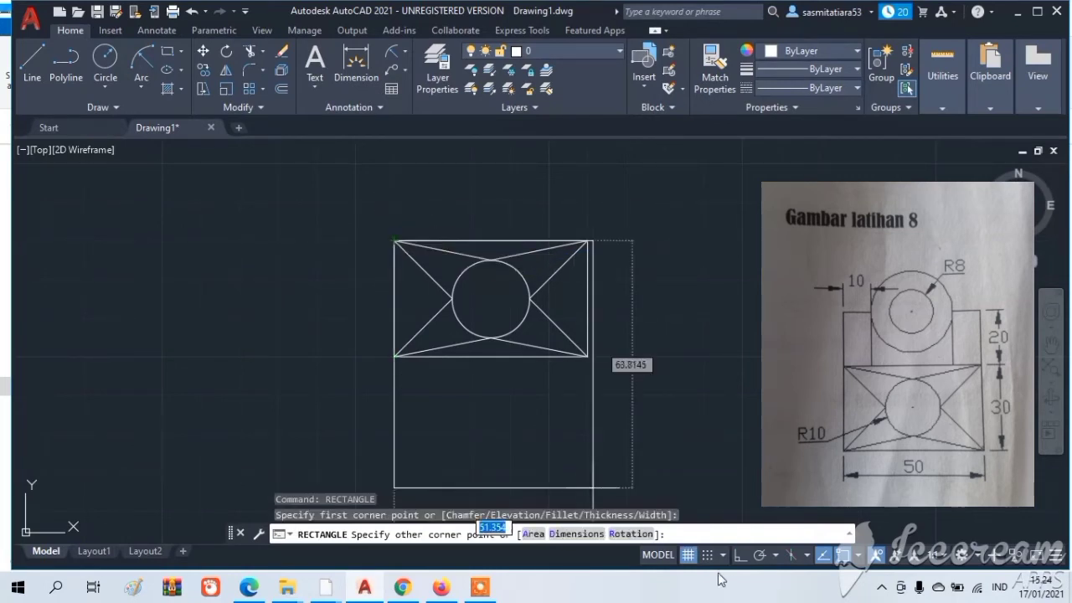
{"action": "type", "text": "@"}
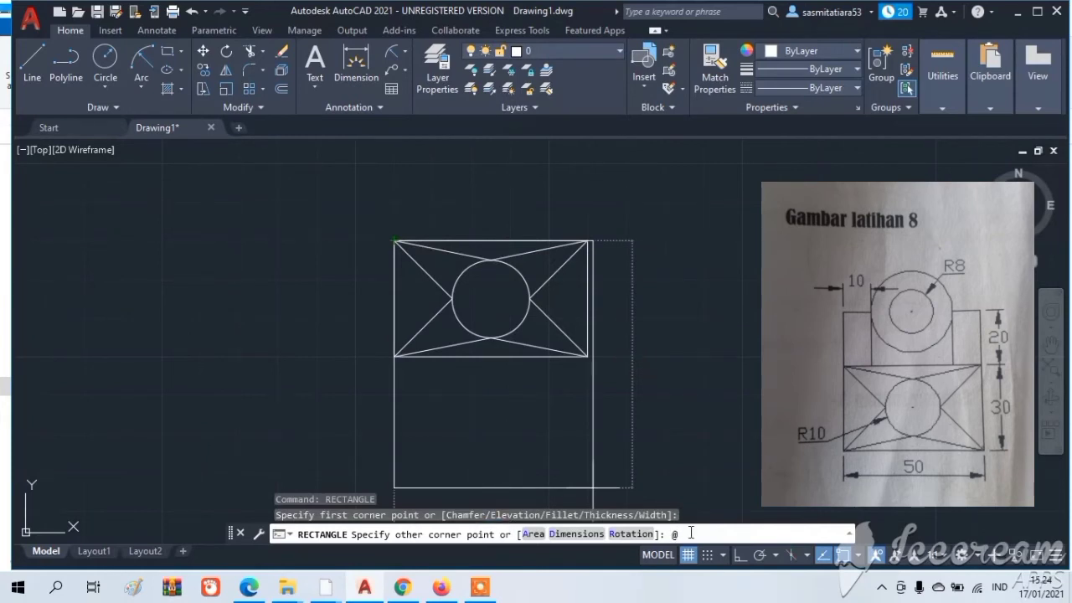
{"action": "type", "text": "1"}
{"action": "type", "text": "0,20"}
{"action": "key", "text": "Return"}
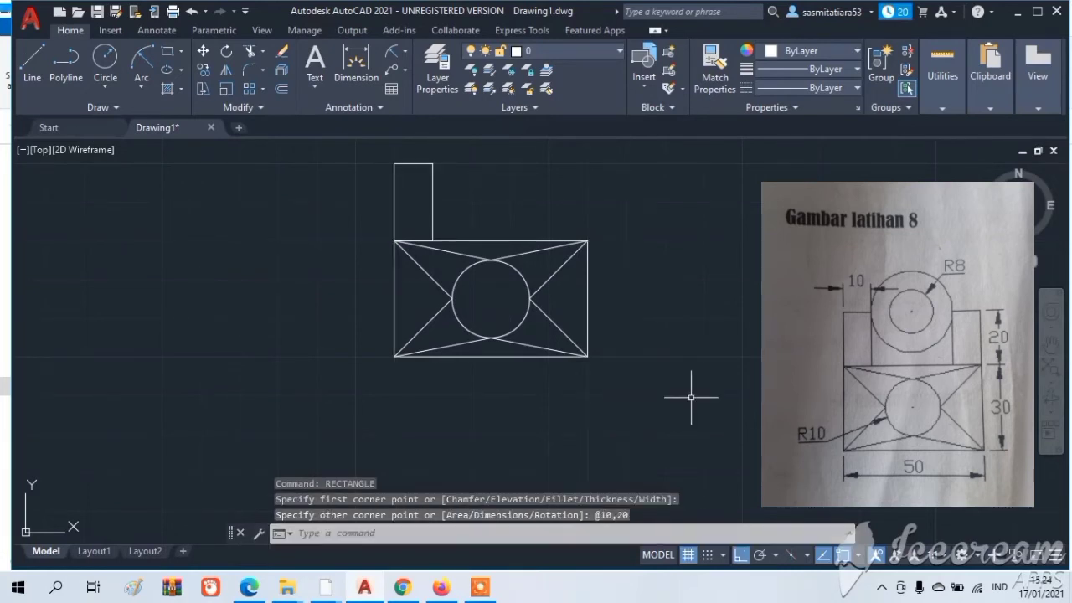
Step: Draw the mirrored rectangle (@-10,20) on the box's top-right corner
{"action": "left_click", "coordinate": [429, 535]}
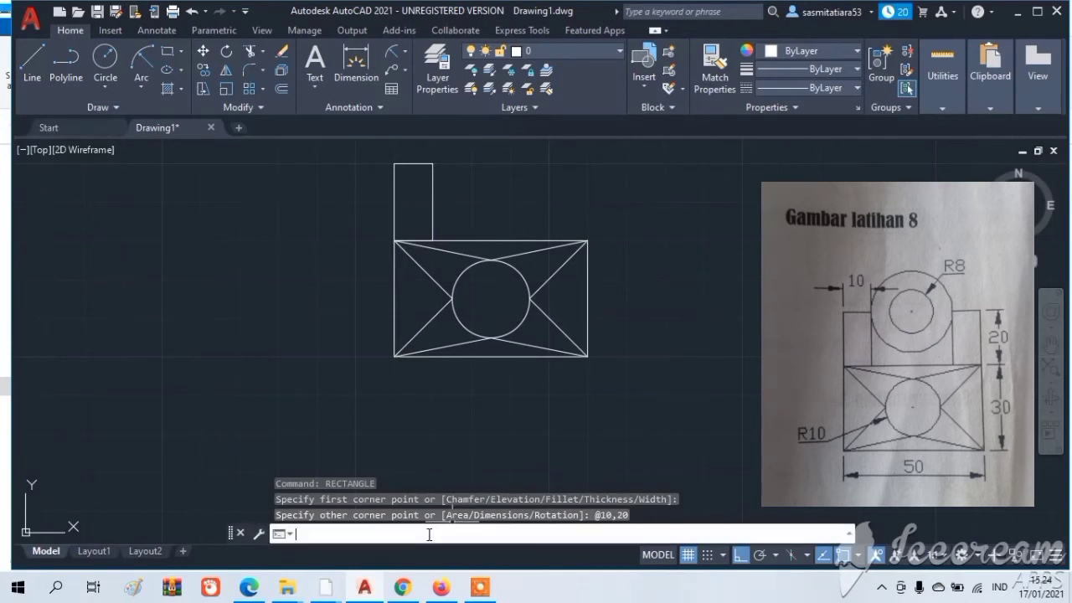
{"action": "type", "text": "rectang"}
{"action": "type", "text": "le"}
{"action": "key", "text": "Return"}
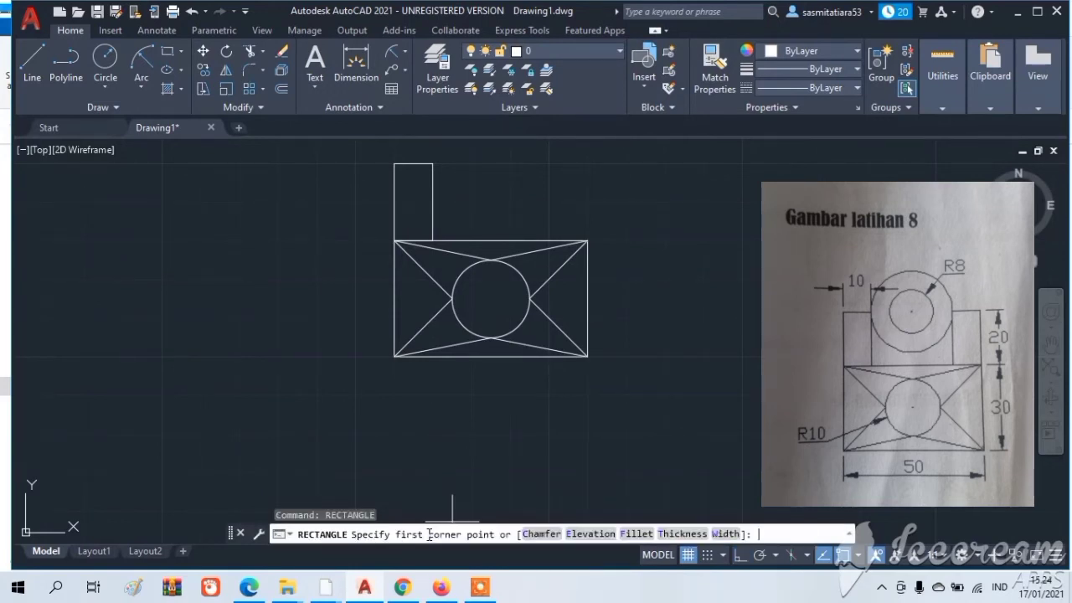
{"action": "left_click", "coordinate": [586, 241]}
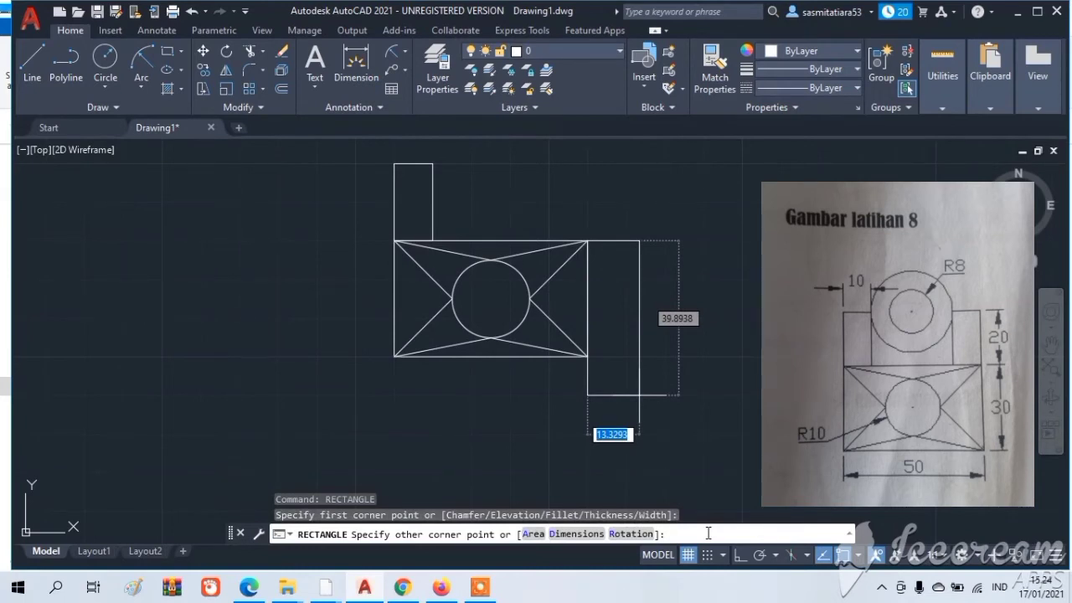
{"action": "type", "text": "@"}
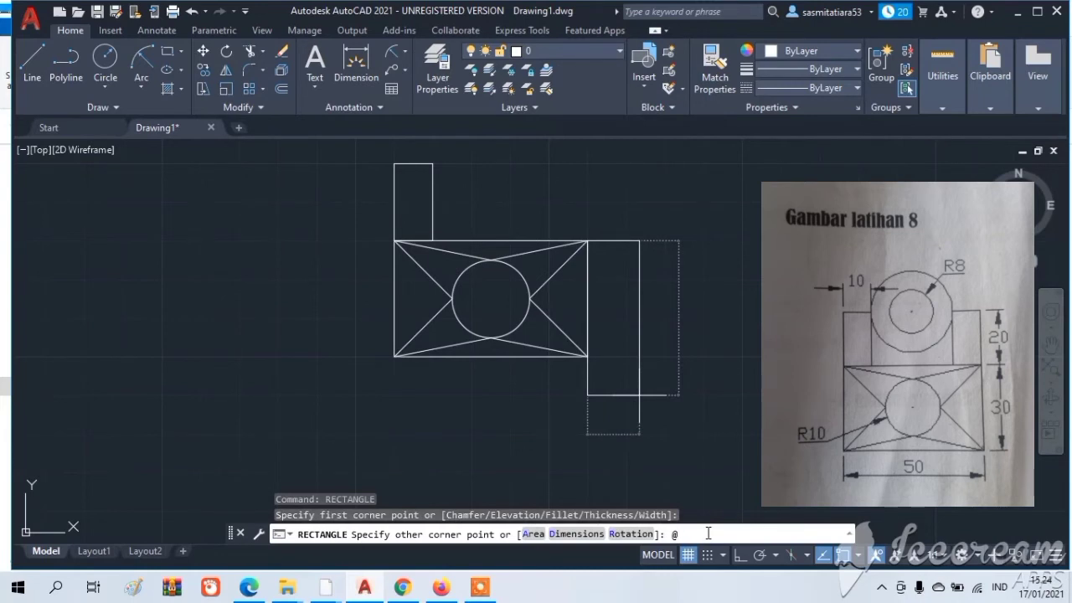
{"action": "type", "text": "-1"}
{"action": "type", "text": "0"}
{"action": "type", "text": ",20"}
{"action": "key", "text": "Return"}
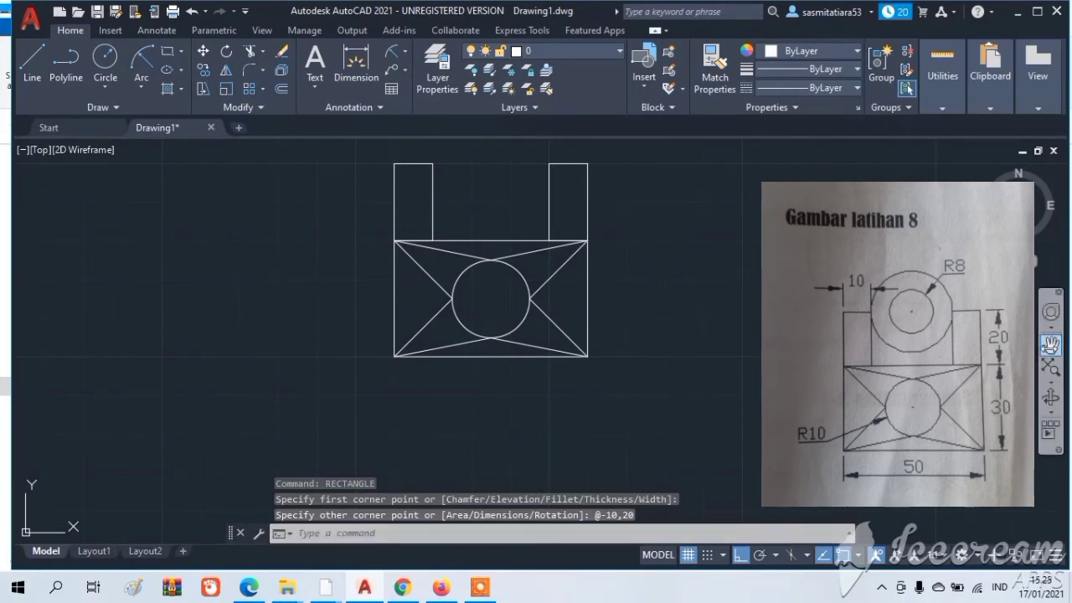
Step: Draw a 2-point circle between the two posts' inner top corners using END snaps
{"action": "left_click", "coordinate": [1049, 344]}
{"action": "left_click_drag", "start_coordinate": [698, 260], "coordinate": [711, 348]}
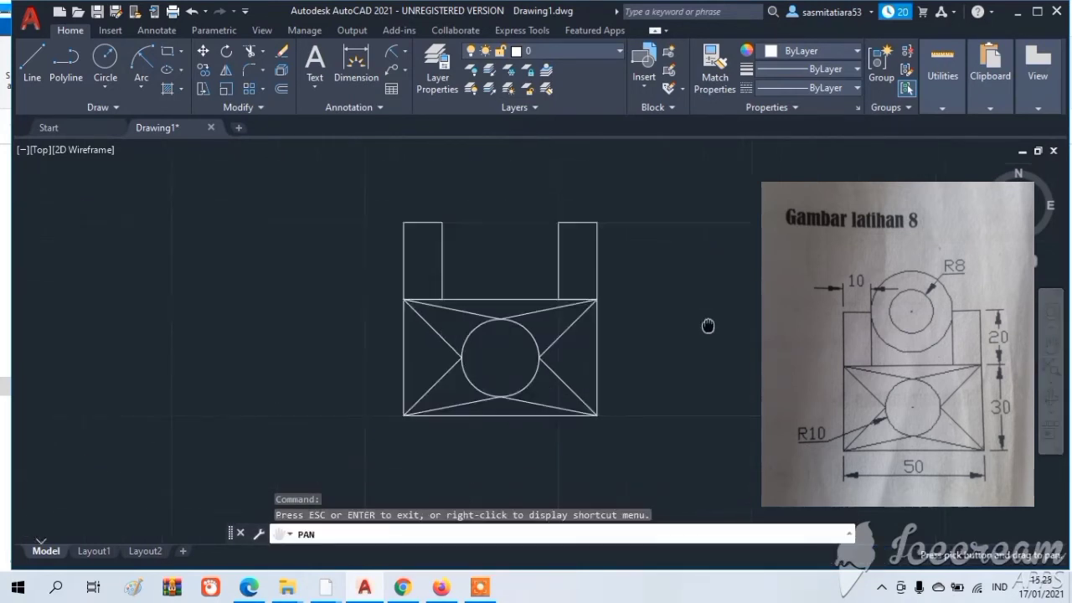
{"action": "key", "text": "Escape"}
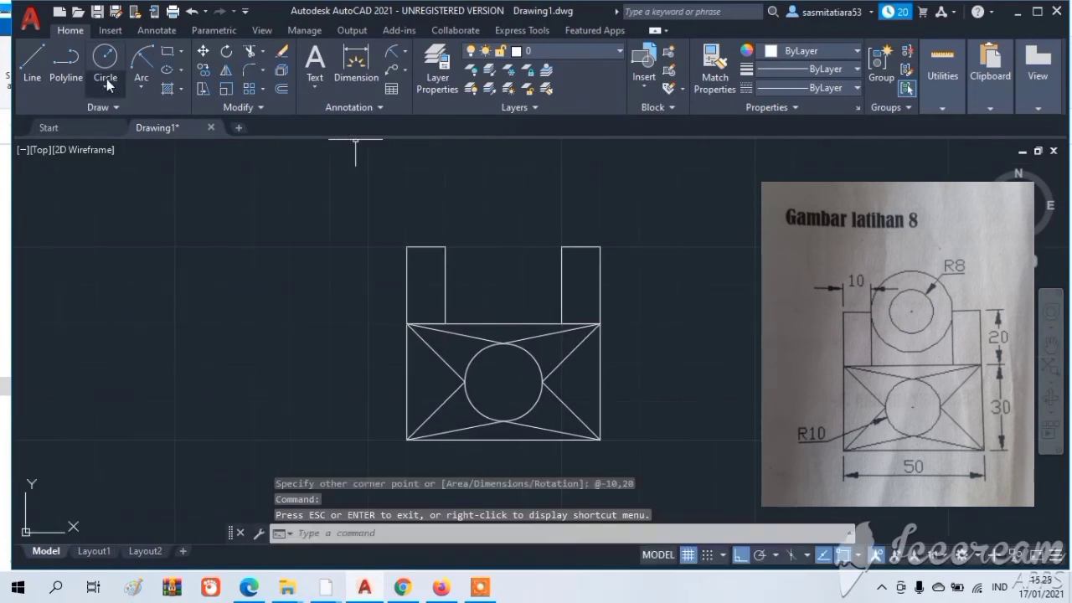
{"action": "left_click", "coordinate": [105, 87]}
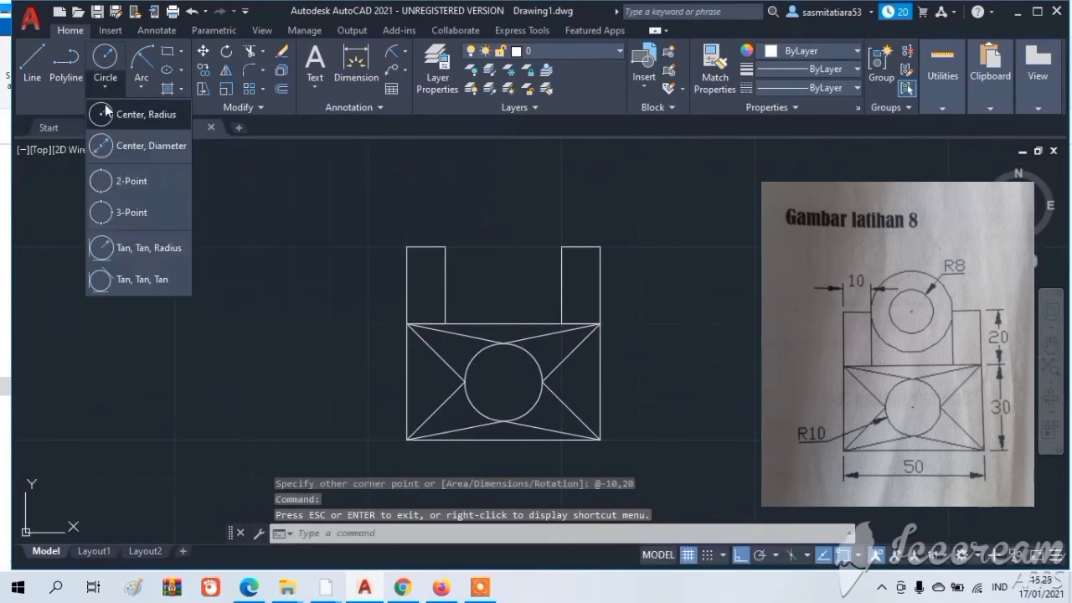
{"action": "left_click", "coordinate": [113, 186]}
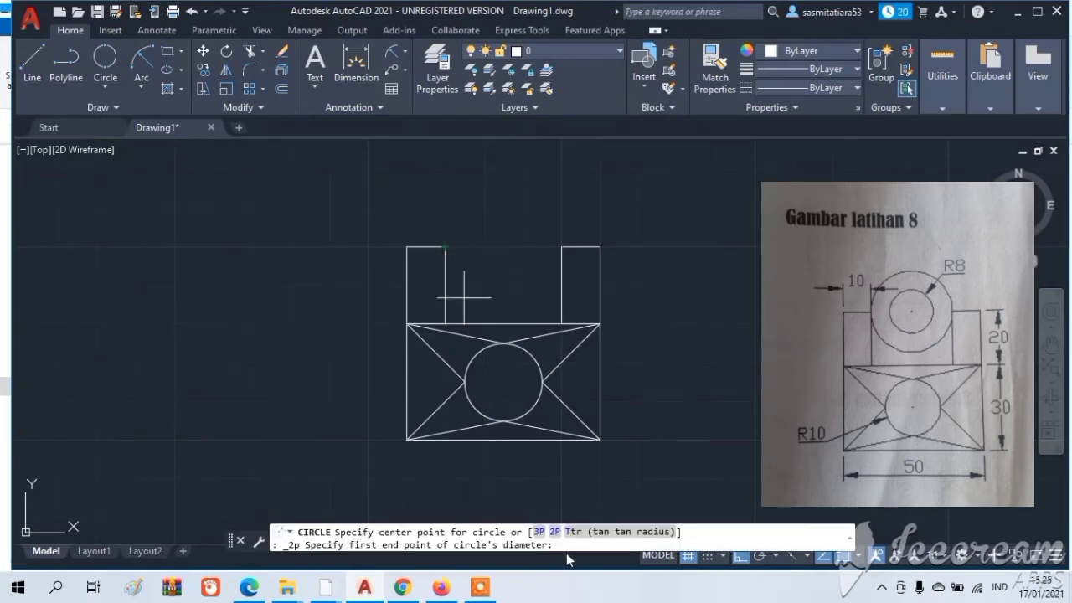
{"action": "type", "text": "end"}
{"action": "key", "text": "Return"}
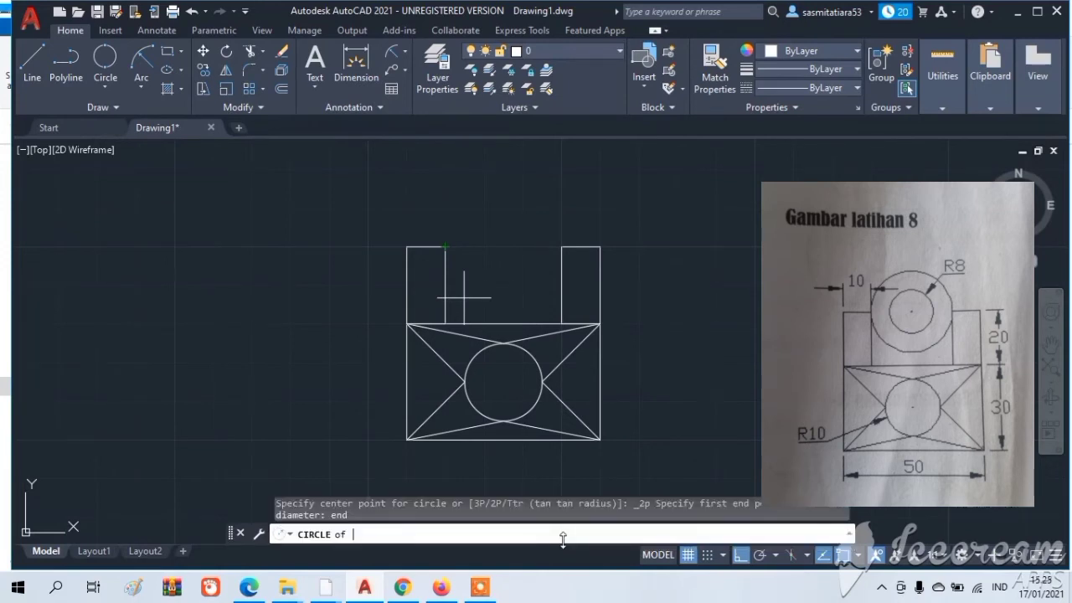
{"action": "left_click", "coordinate": [445, 246]}
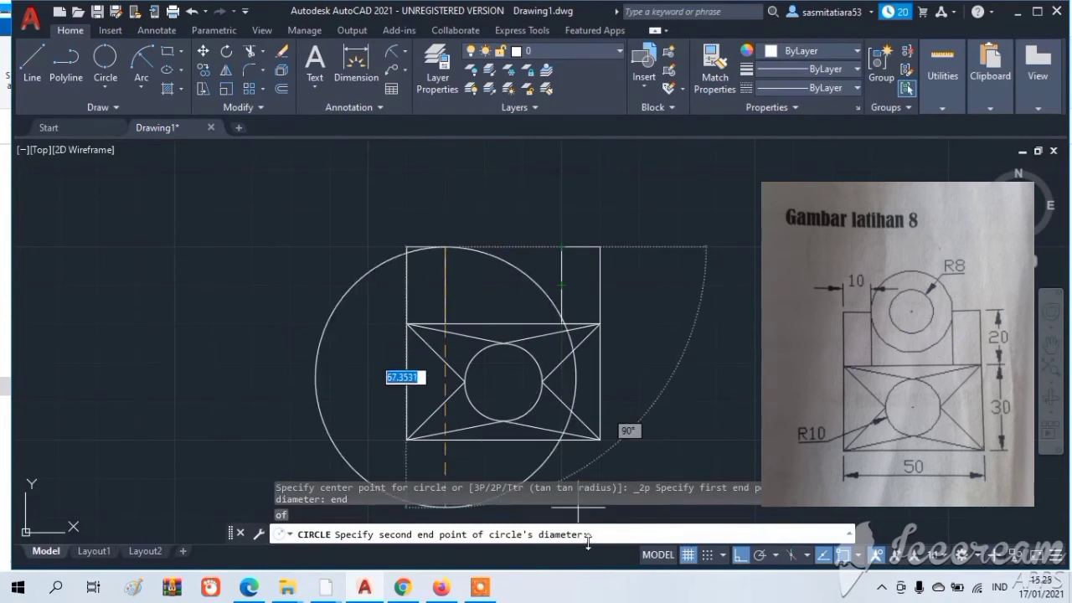
{"action": "type", "text": "end"}
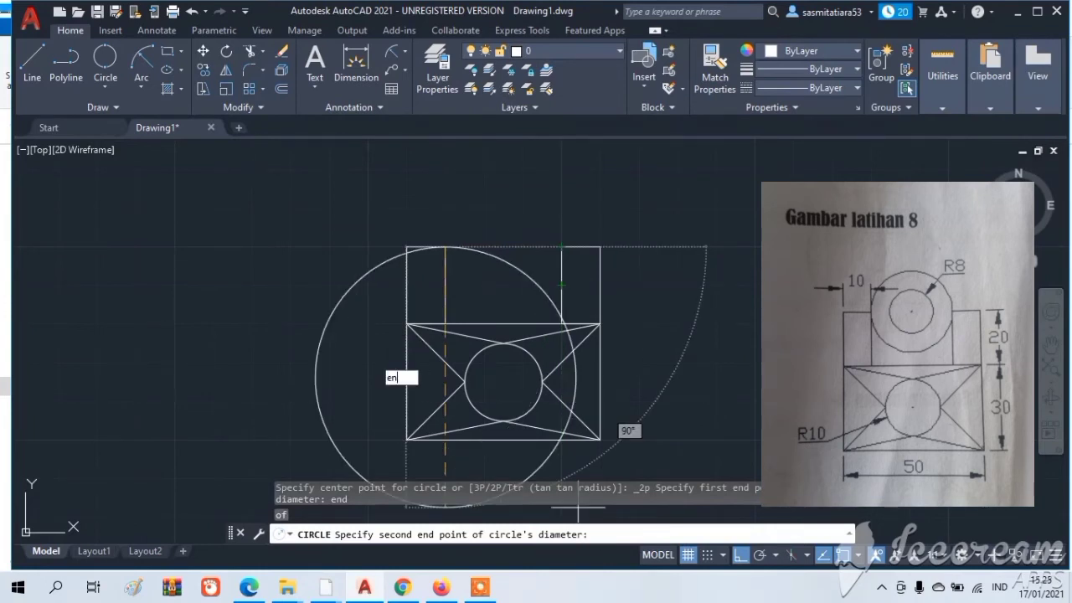
{"action": "key", "text": "Return"}
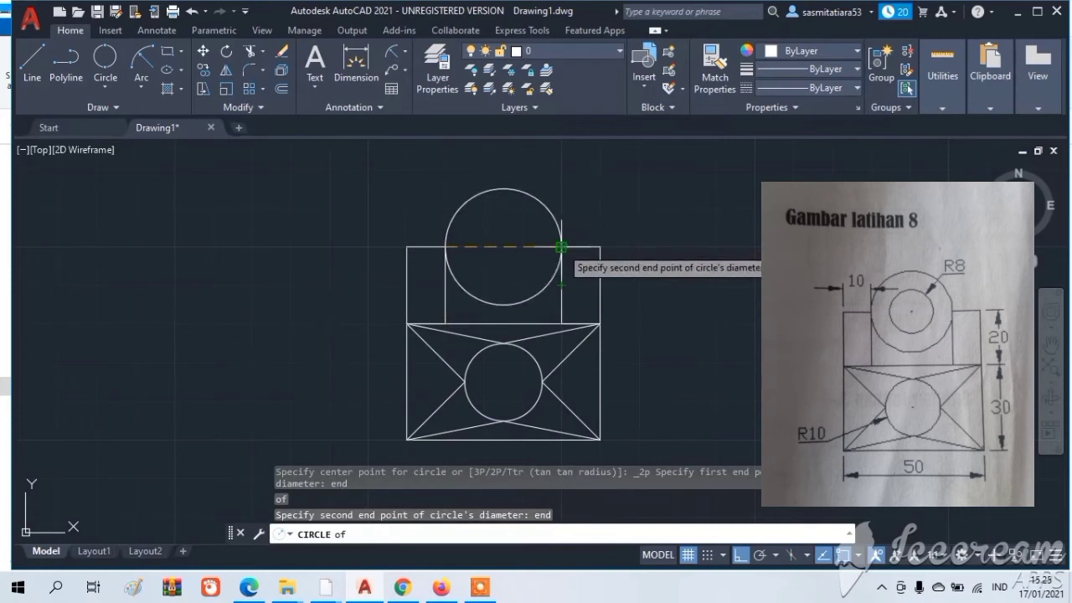
{"action": "left_click", "coordinate": [561, 247]}
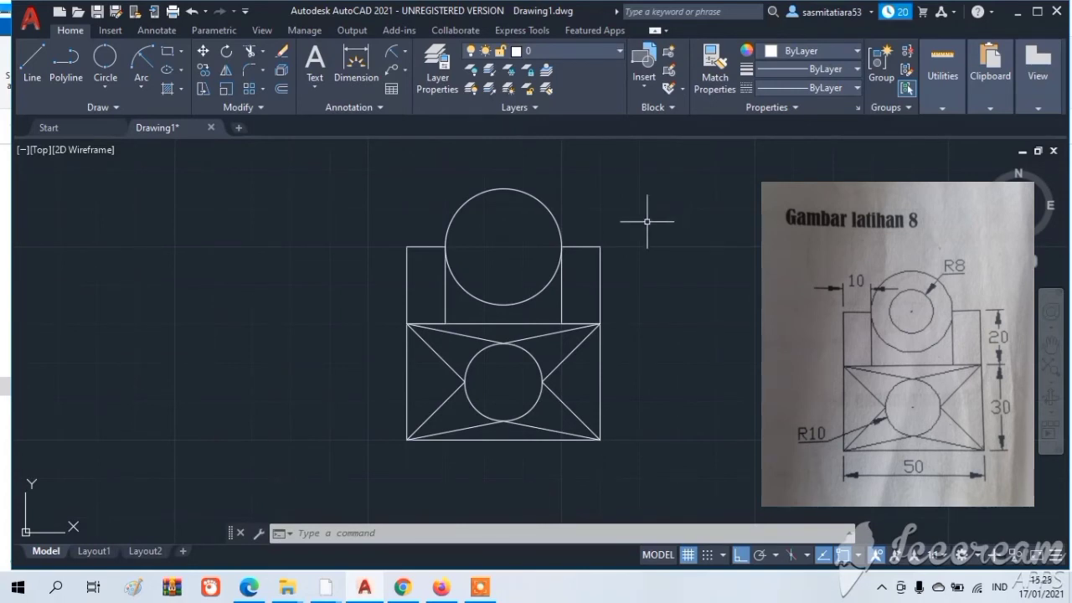
Step: Draw a radius 8 circle at the upper circle's centre using the CEN snap
{"action": "left_click", "coordinate": [110, 90]}
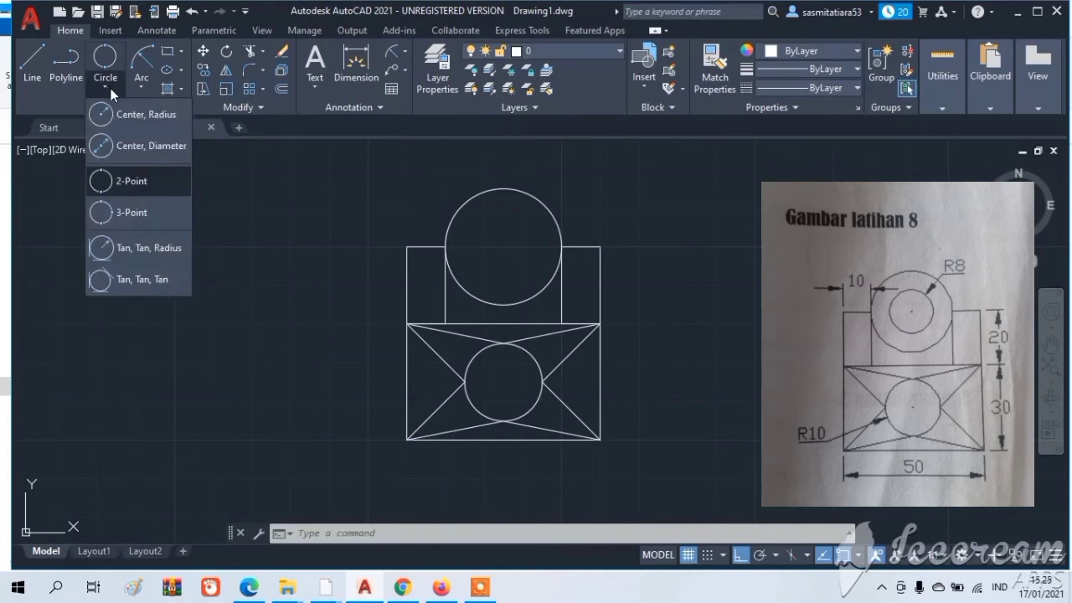
{"action": "left_click", "coordinate": [125, 117]}
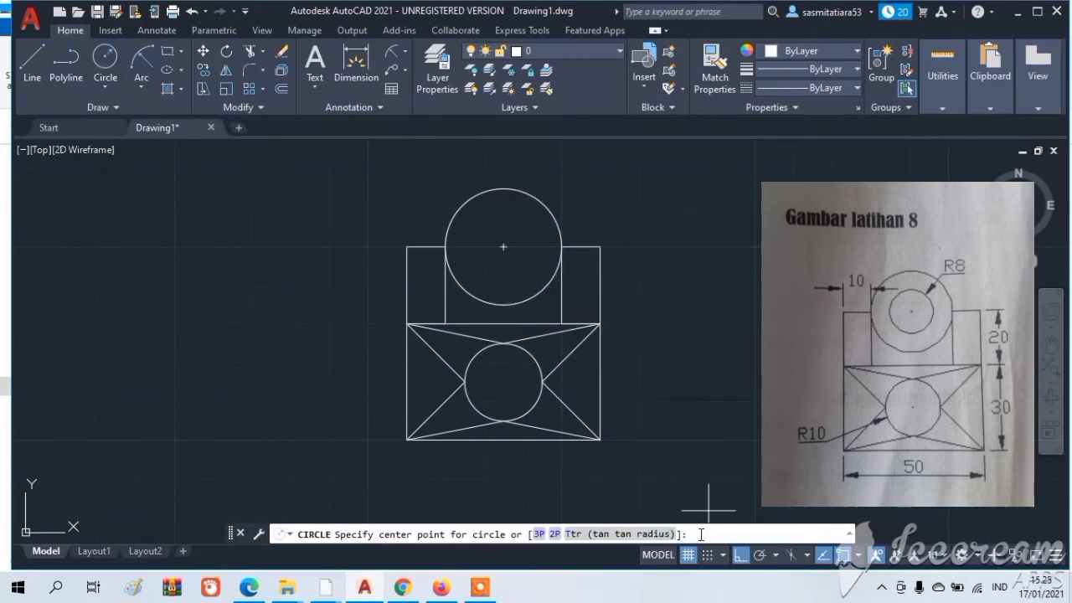
{"action": "type", "text": "cen"}
{"action": "key", "text": "Return"}
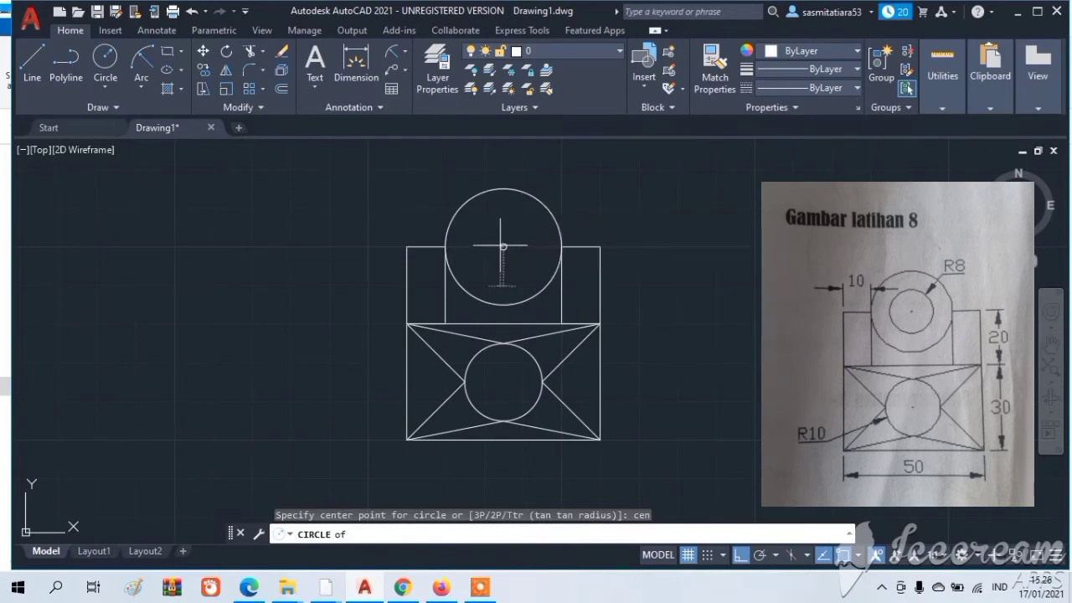
{"action": "left_click", "coordinate": [521, 222]}
{"action": "type", "text": "8"}
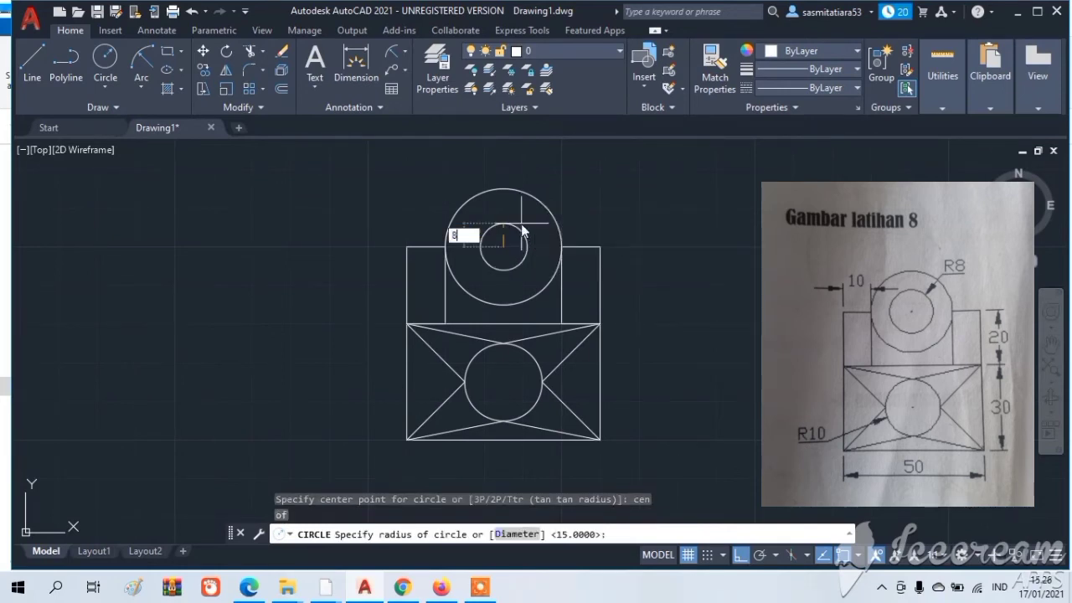
{"action": "key", "text": "Return"}
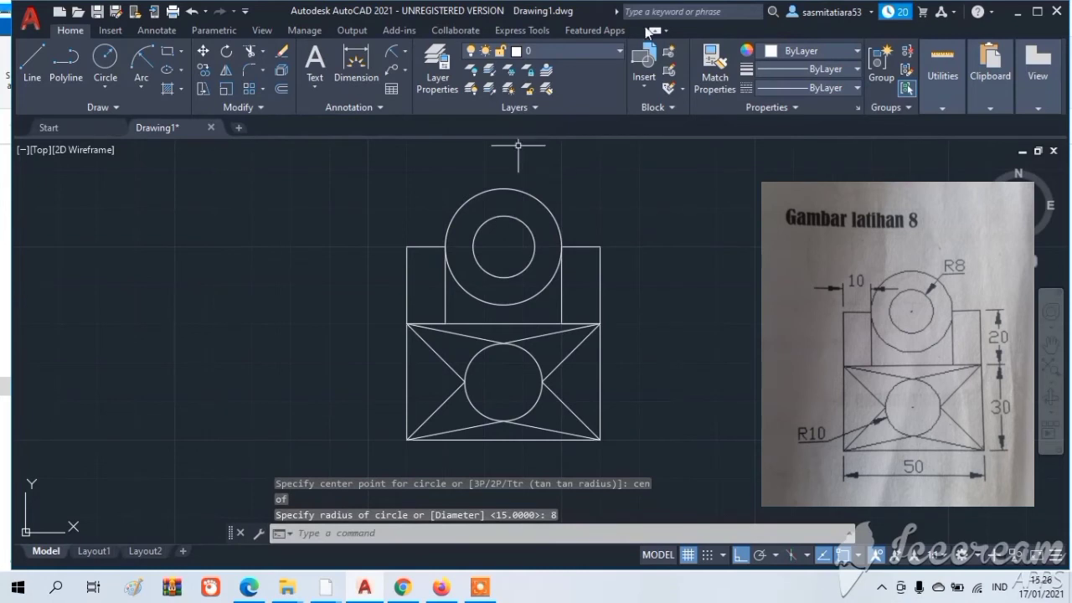
Step: Dimension the bottom edge as 50, placed below the shape
{"action": "left_click", "coordinate": [404, 51]}
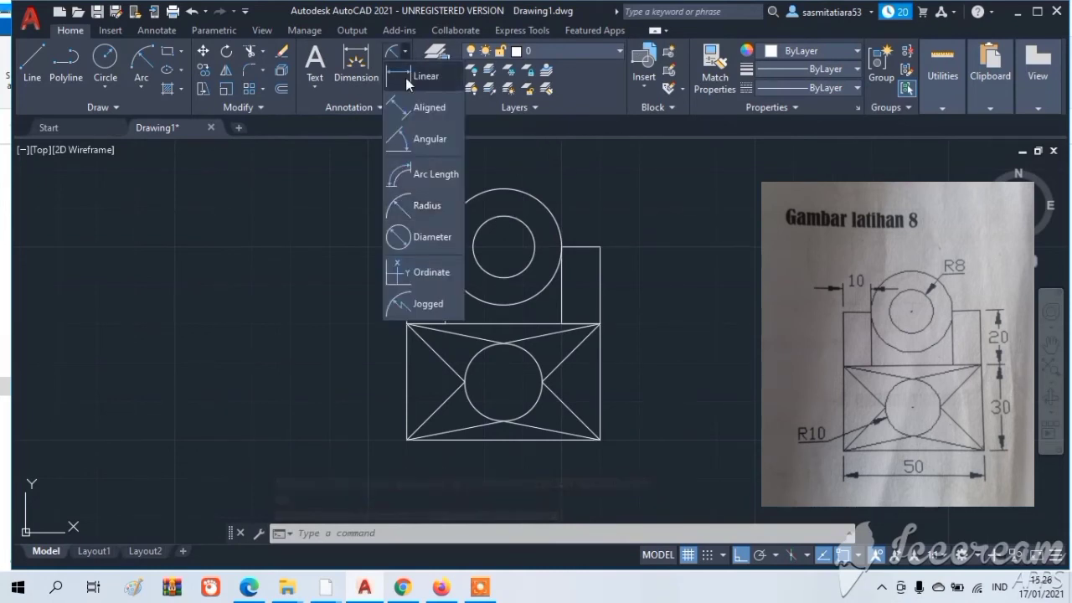
{"action": "left_click", "coordinate": [406, 75]}
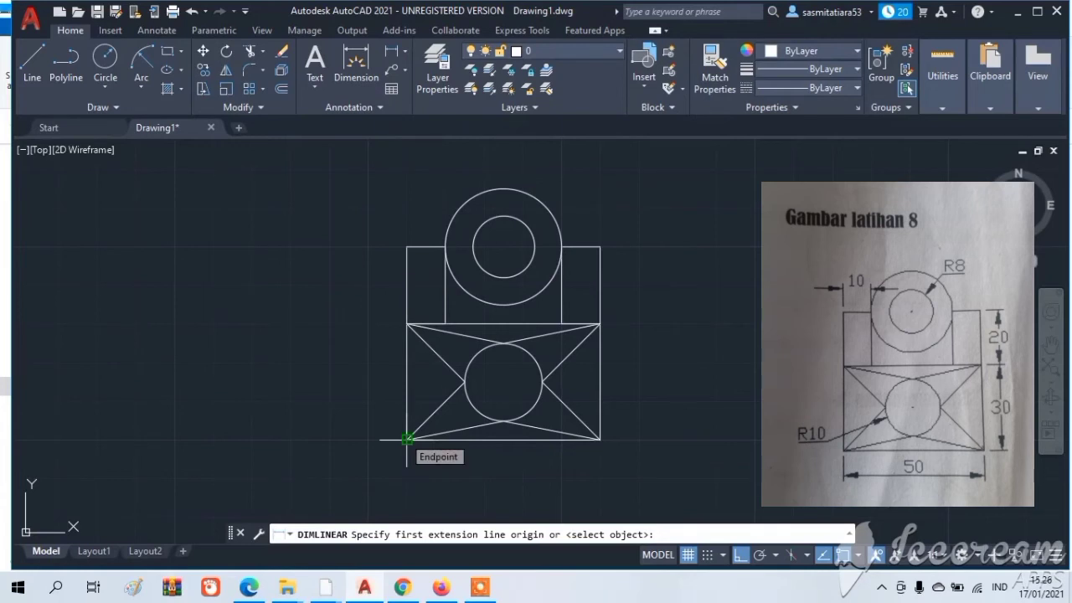
{"action": "left_click", "coordinate": [407, 438]}
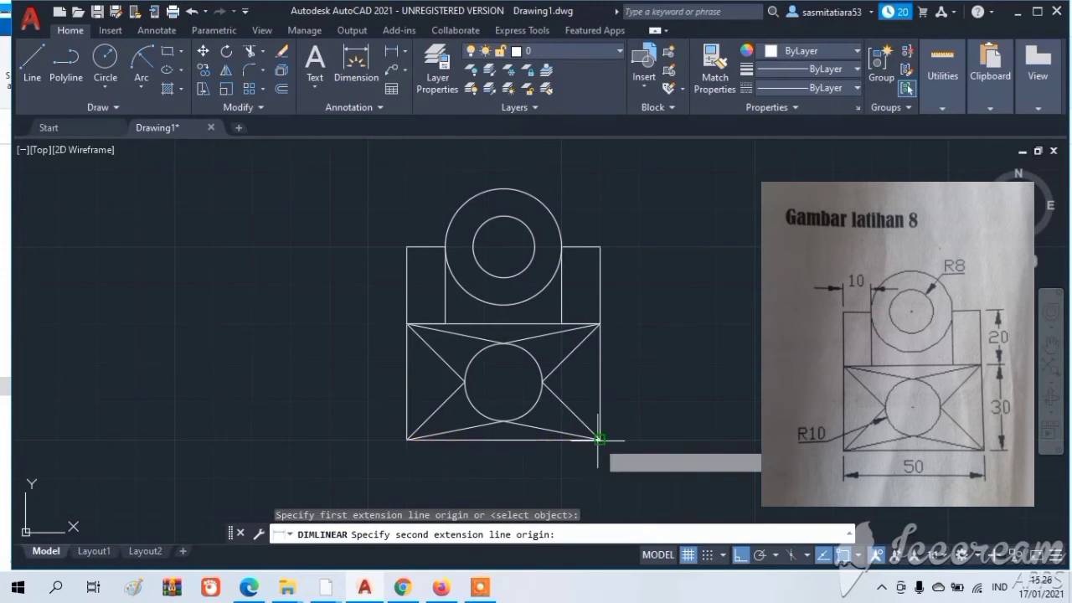
{"action": "left_click", "coordinate": [599, 438]}
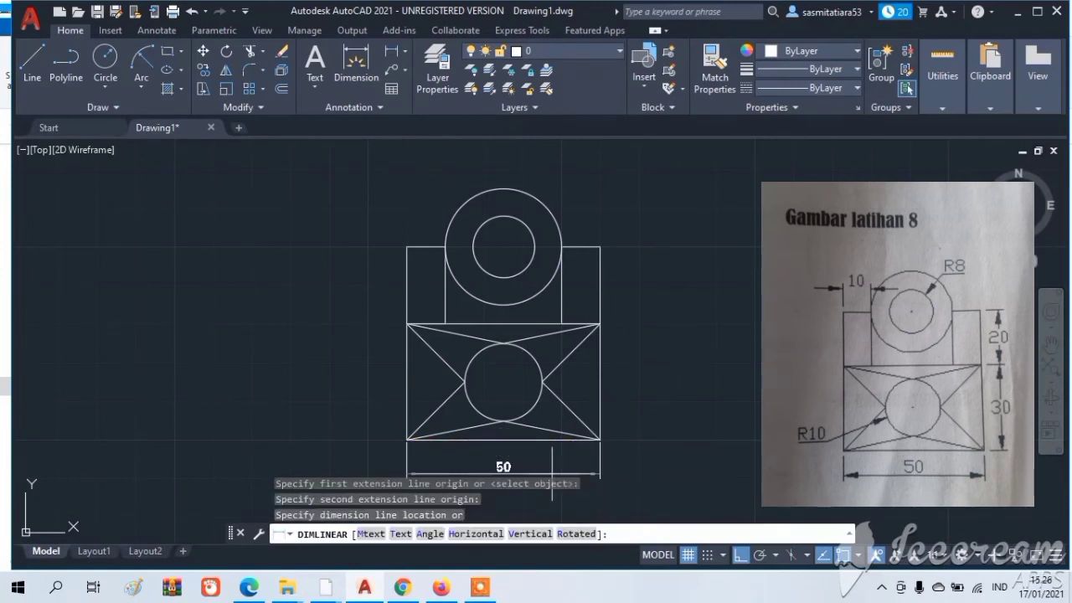
{"action": "left_click", "coordinate": [552, 471]}
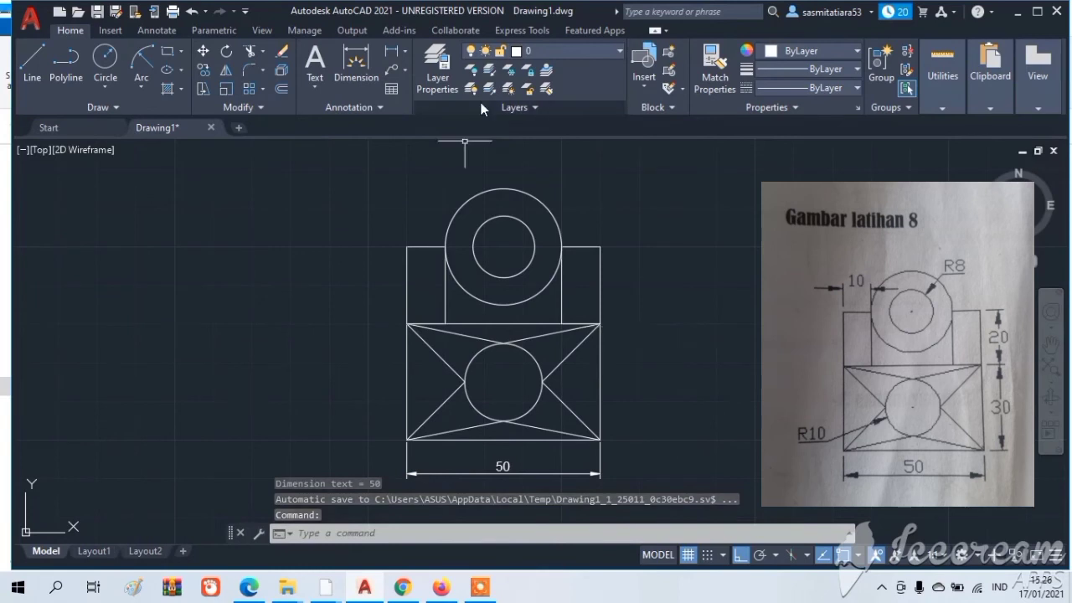
Step: Dimension the right side heights 30 (base box) and 20 (post) in line
{"action": "left_click", "coordinate": [391, 51]}
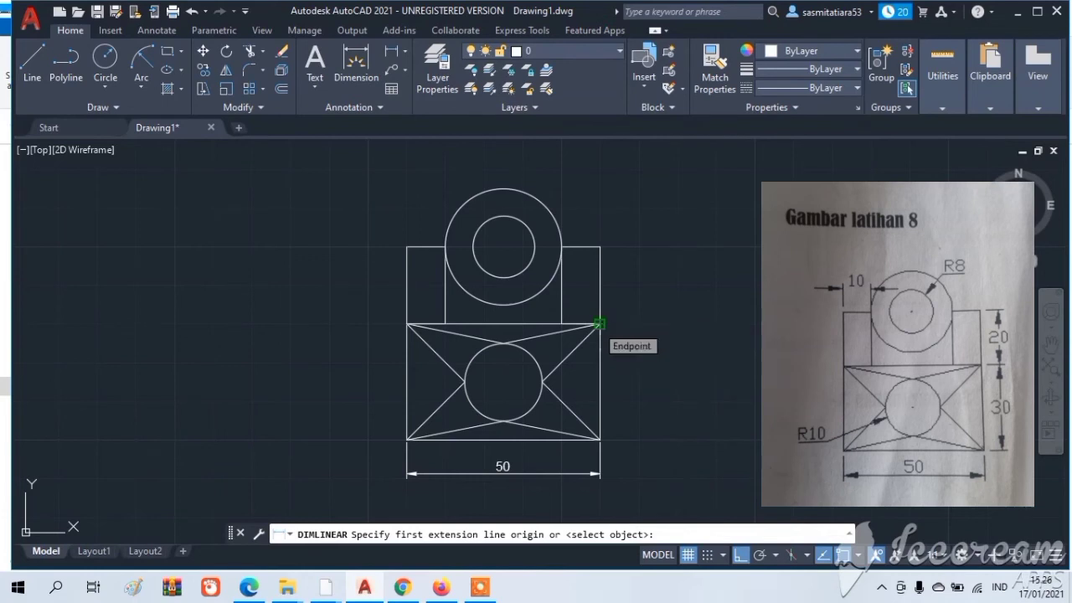
{"action": "left_click", "coordinate": [599, 323]}
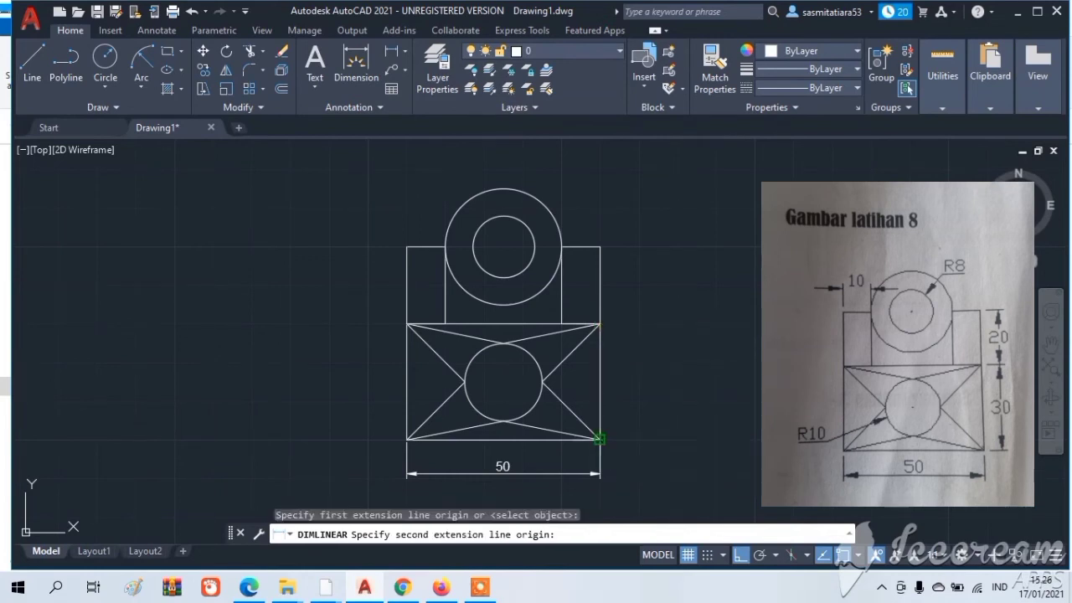
{"action": "left_click", "coordinate": [599, 439]}
{"action": "left_click", "coordinate": [646, 418]}
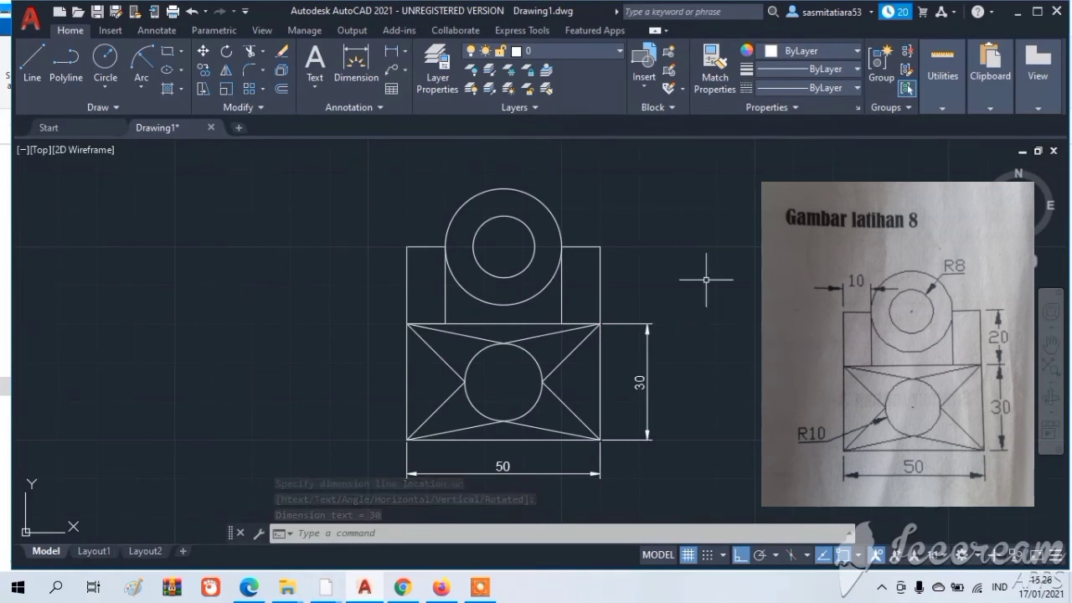
{"action": "key", "text": "Return"}
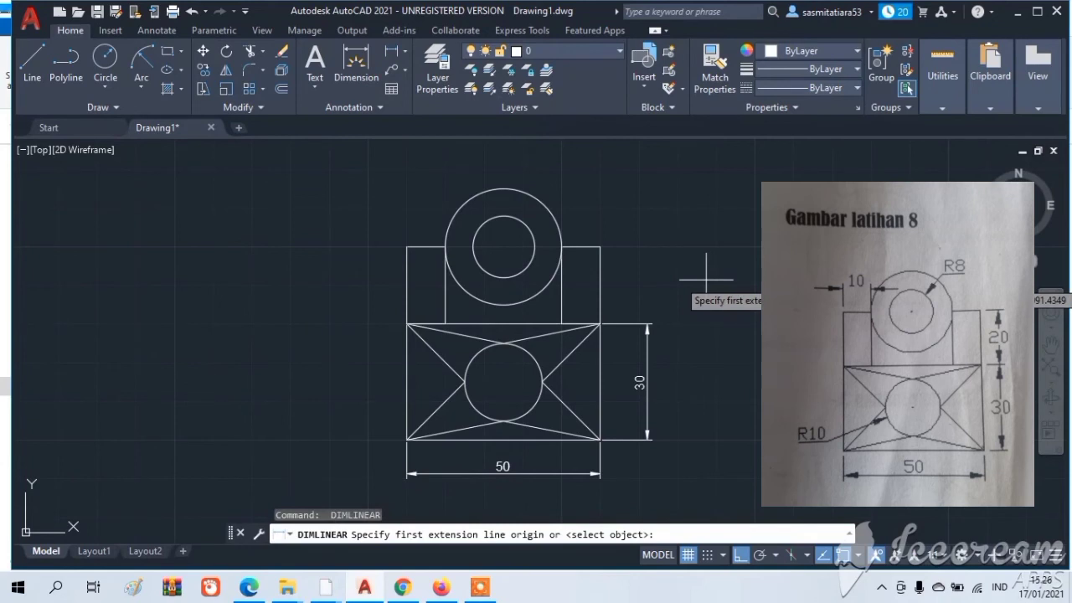
{"action": "left_click", "coordinate": [599, 247]}
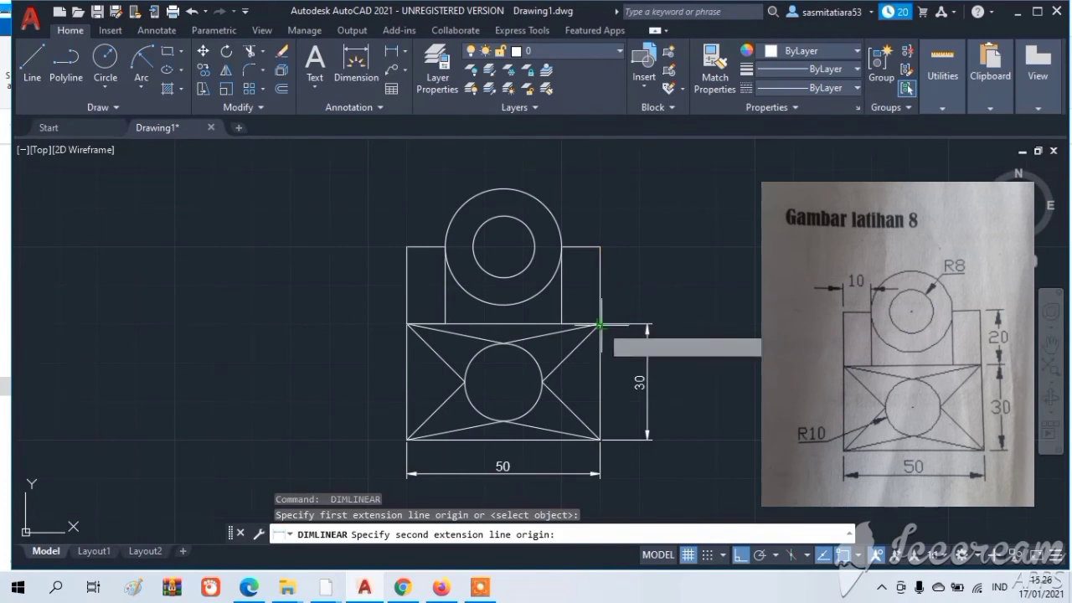
{"action": "left_click", "coordinate": [600, 324]}
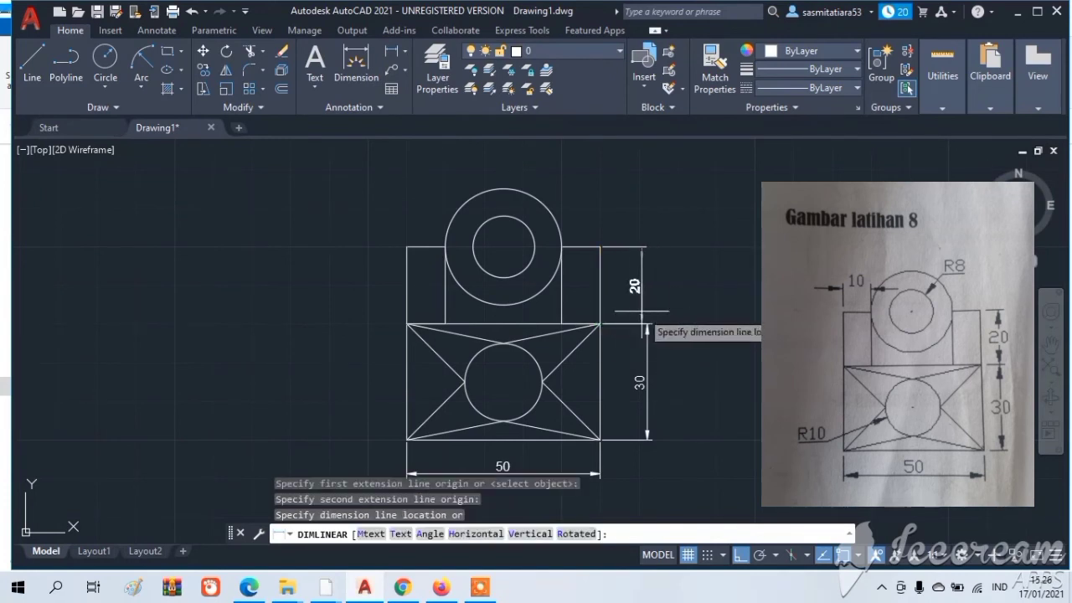
{"action": "left_click", "coordinate": [645, 312]}
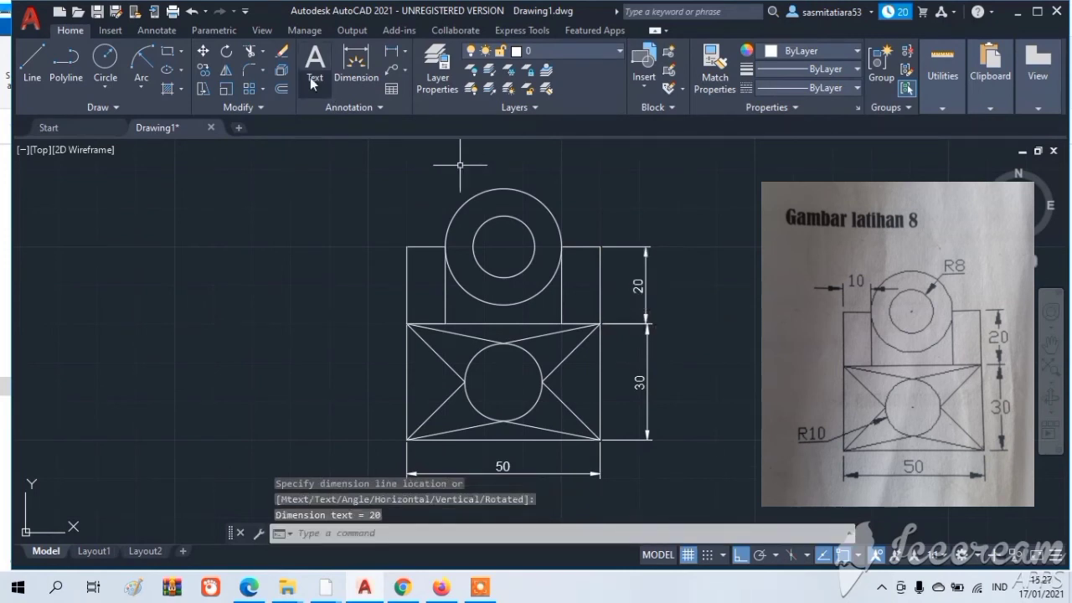
Step: Add the 10 dimension from the left post's top-left corner to the circle's left point
{"action": "left_click", "coordinate": [389, 53]}
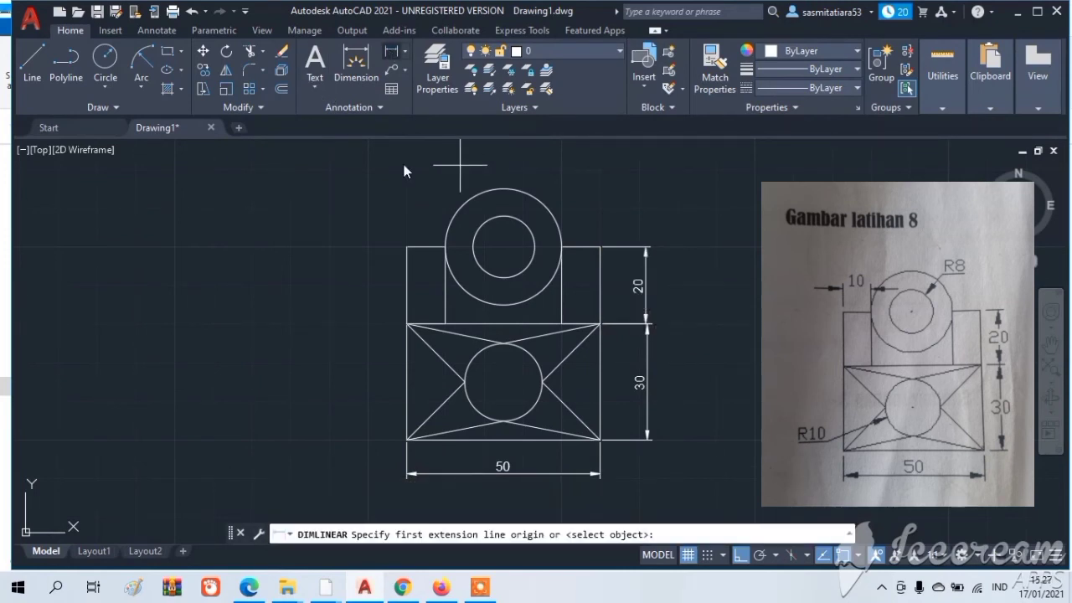
{"action": "left_click", "coordinate": [407, 246]}
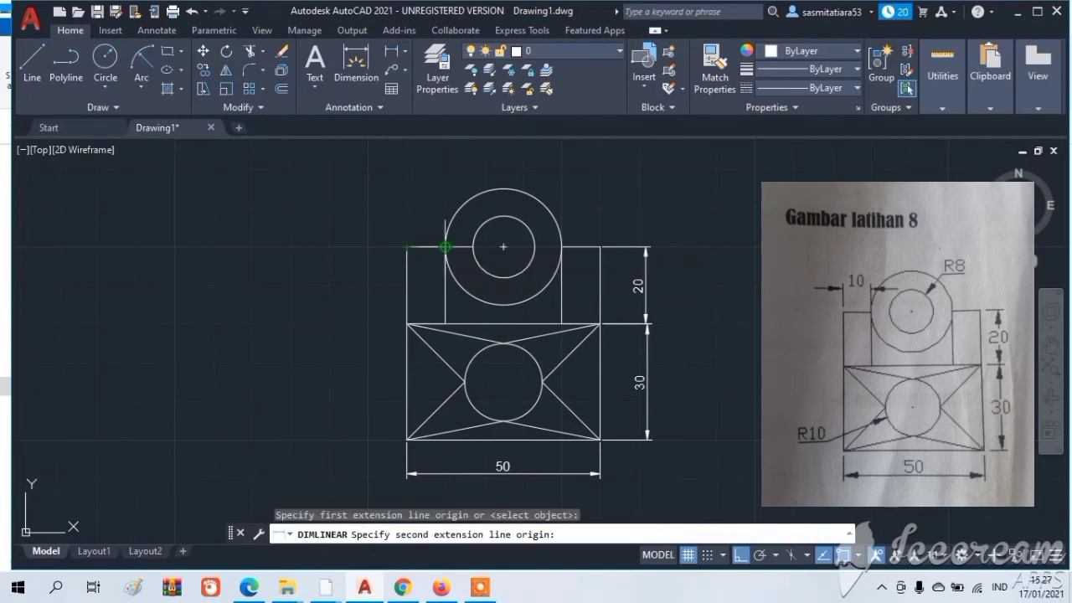
{"action": "left_click", "coordinate": [444, 246]}
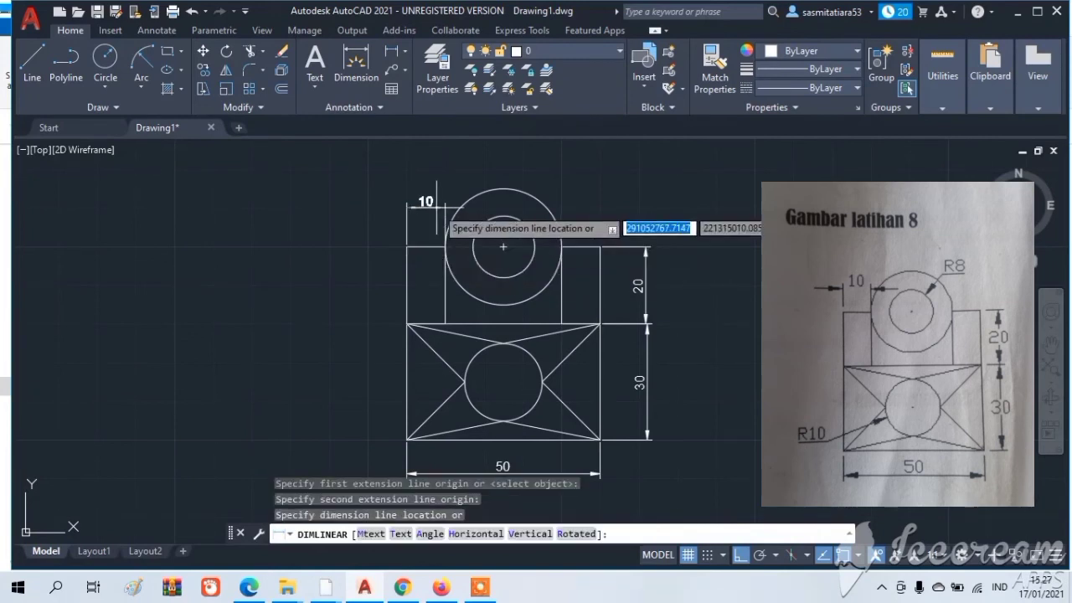
{"action": "left_click", "coordinate": [436, 208]}
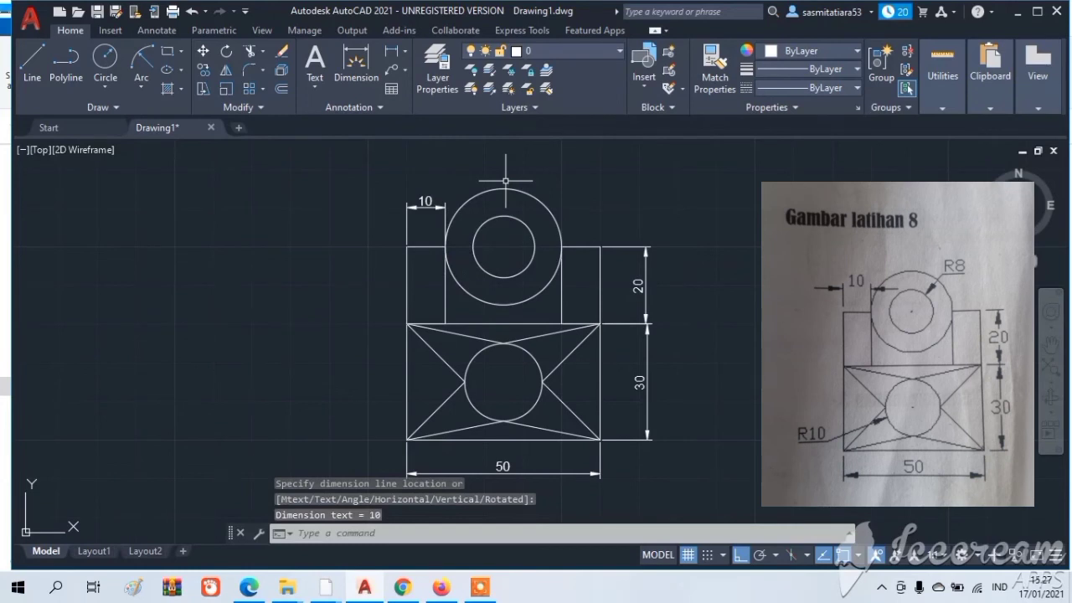
{"action": "left_click", "coordinate": [405, 53]}
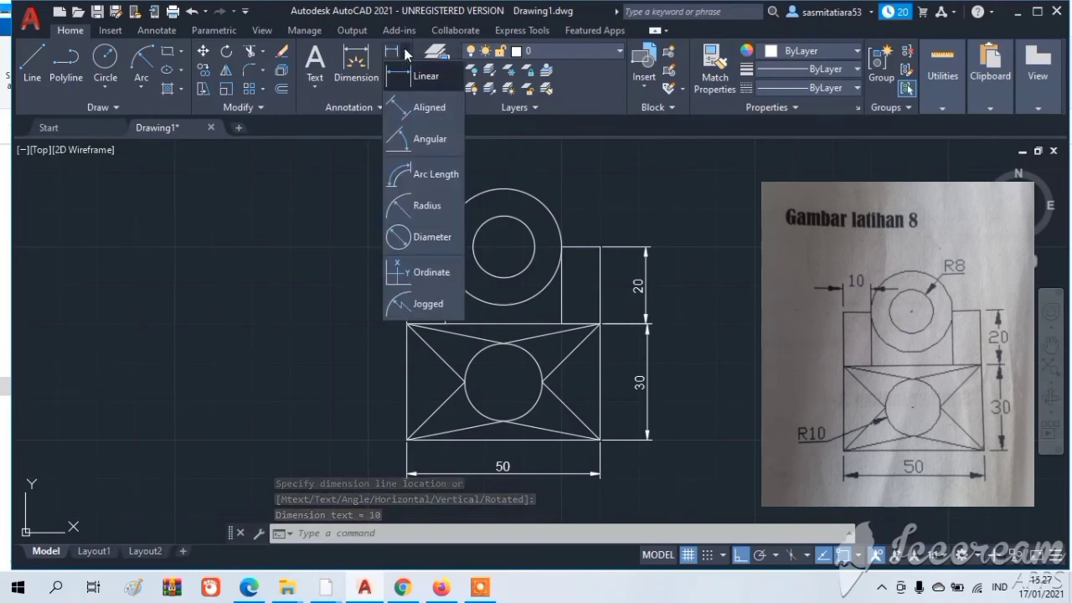
Step: Place an R10 radius dimension left of the lower circle and an R8 above the small upper circle
{"action": "left_click", "coordinate": [410, 211]}
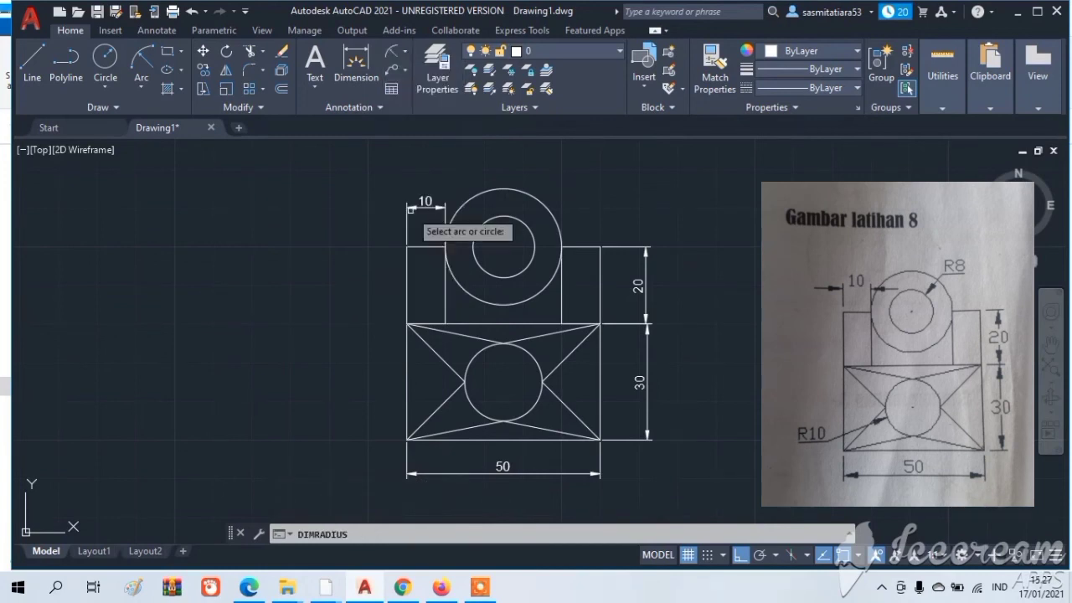
{"action": "left_click", "coordinate": [467, 369]}
{"action": "left_click", "coordinate": [373, 381]}
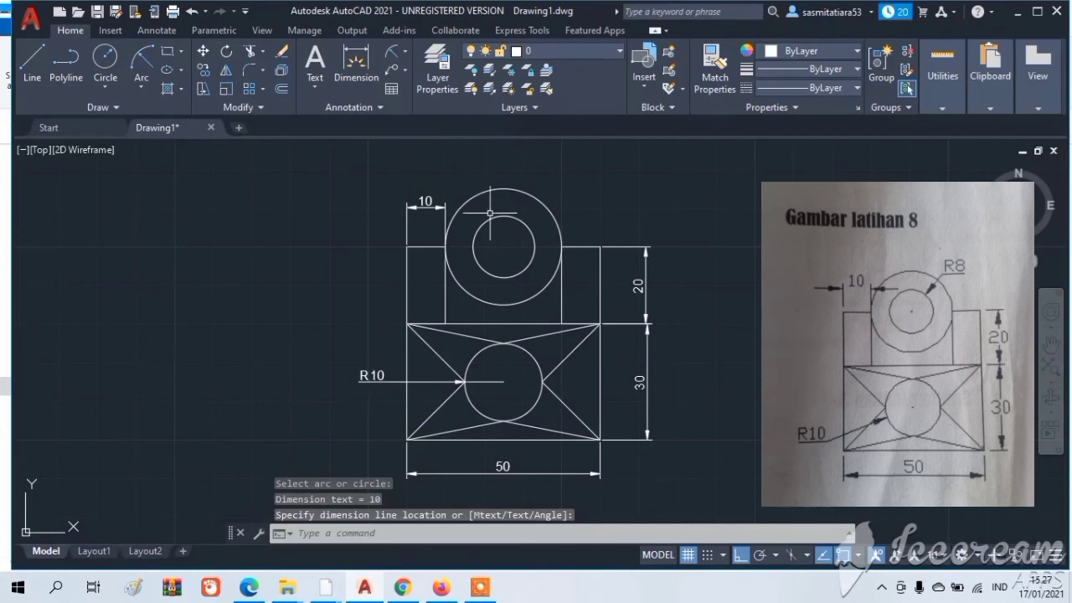
{"action": "key", "text": "Return"}
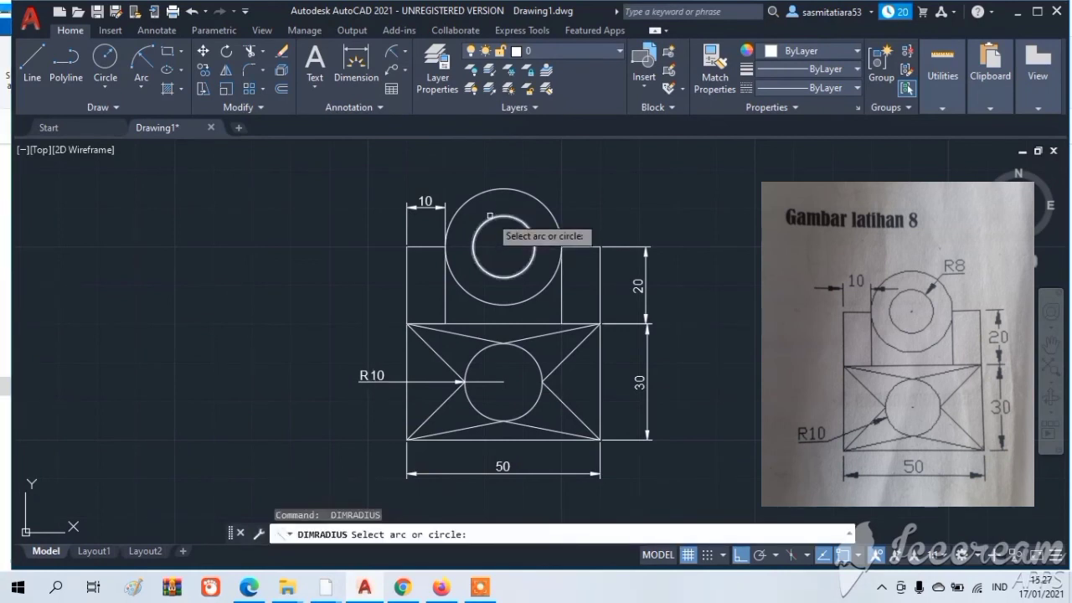
{"action": "left_click", "coordinate": [490, 216]}
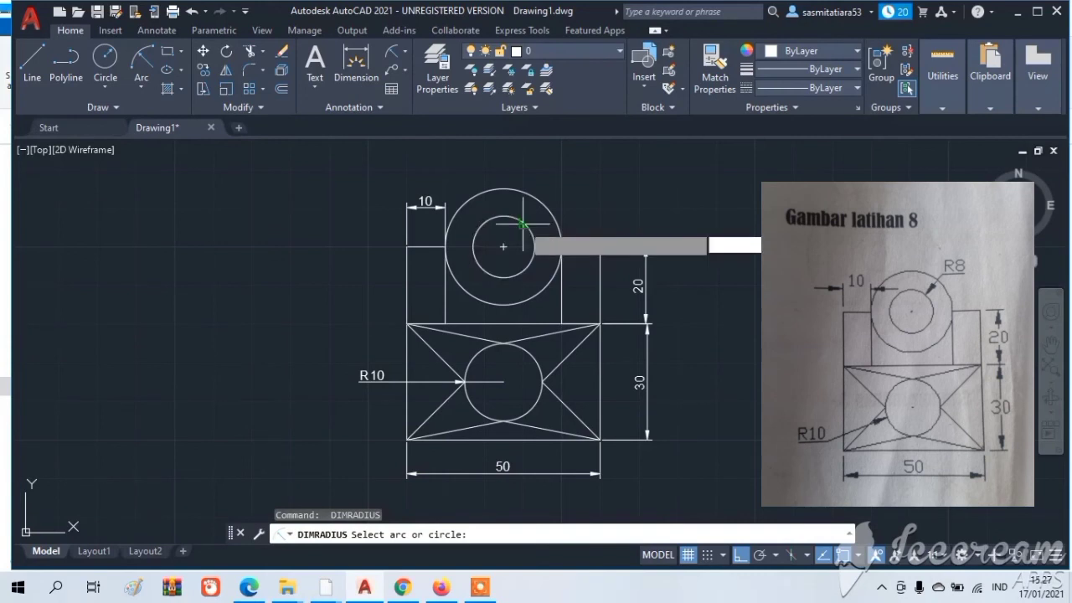
{"action": "left_click", "coordinate": [567, 188]}
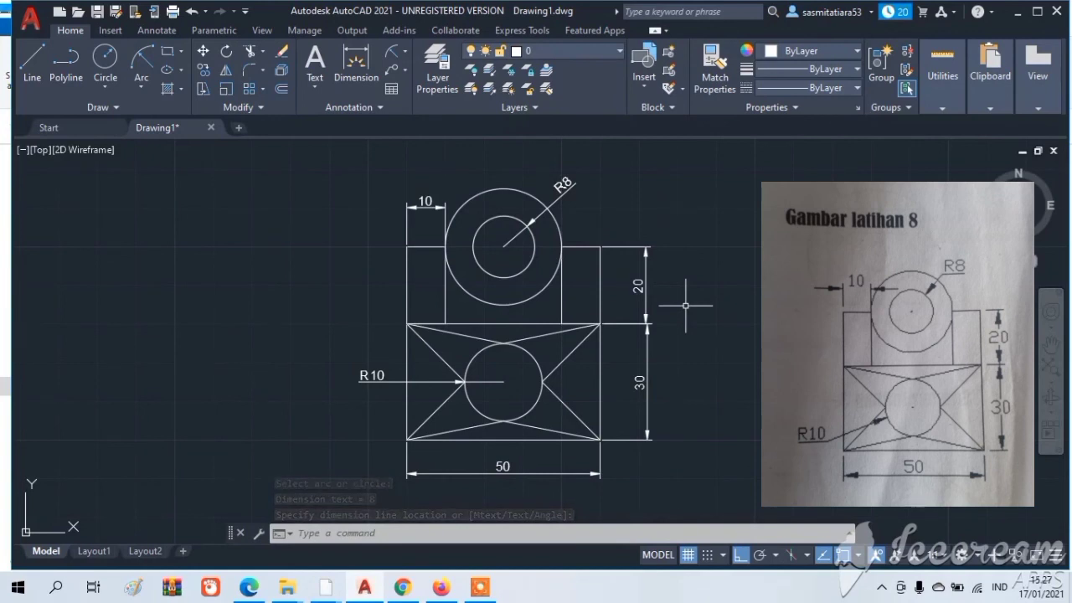
{"action": "left_click", "coordinate": [438, 536]}
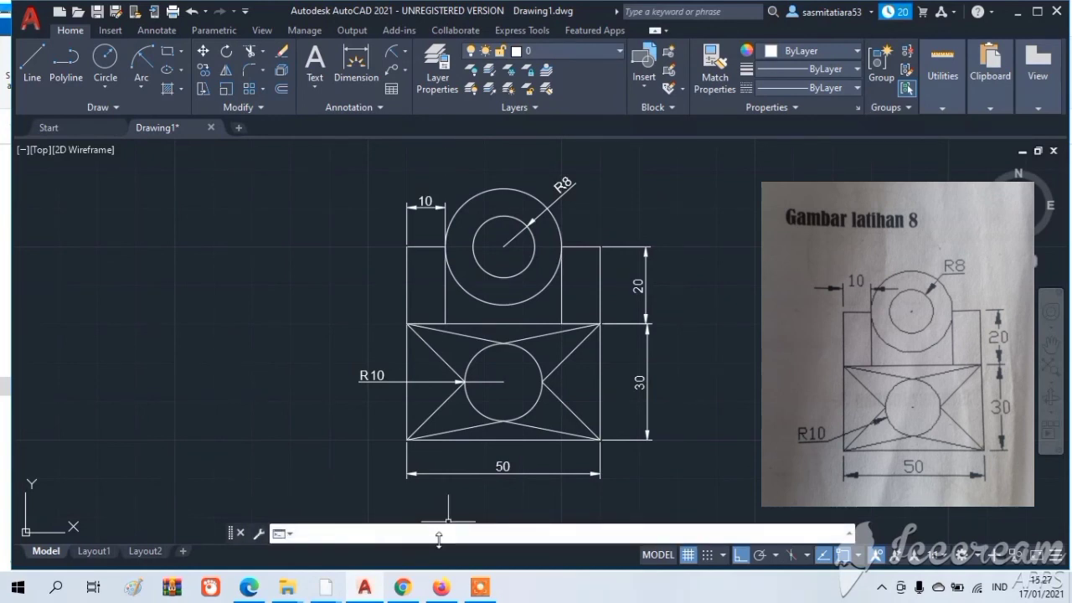
{"action": "type", "text": "OSNap"}
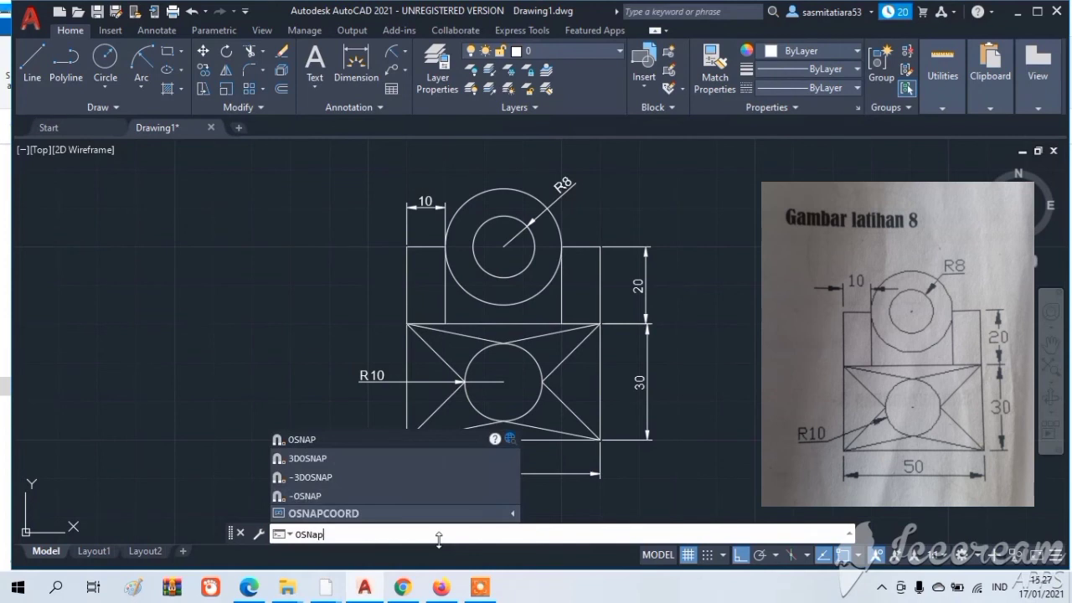
{"action": "key", "text": "Return"}
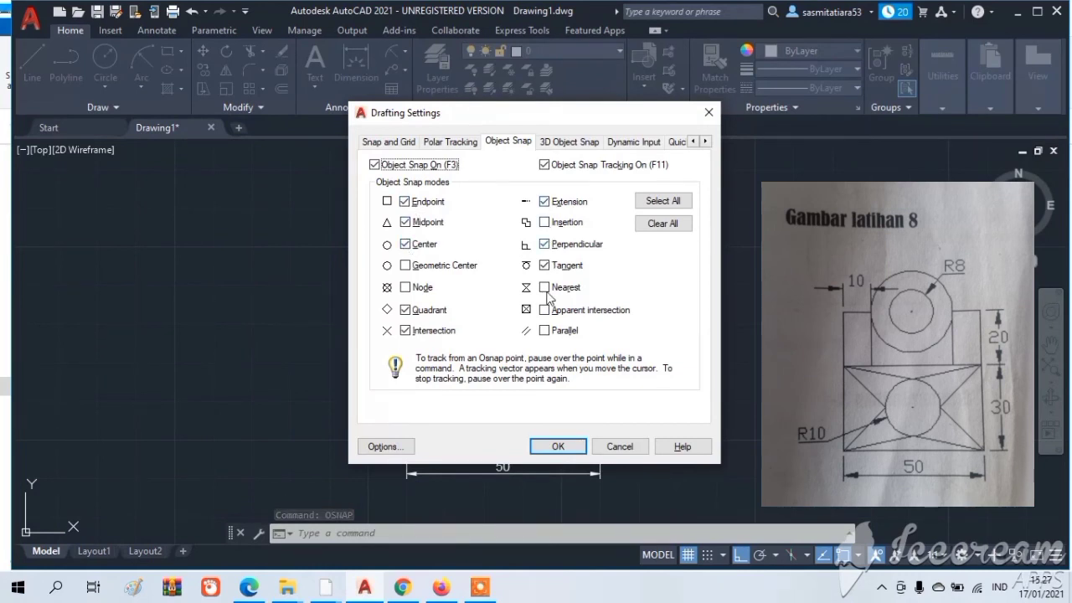
{"action": "left_click", "coordinate": [554, 447]}
{"action": "left_click", "coordinate": [599, 323]}
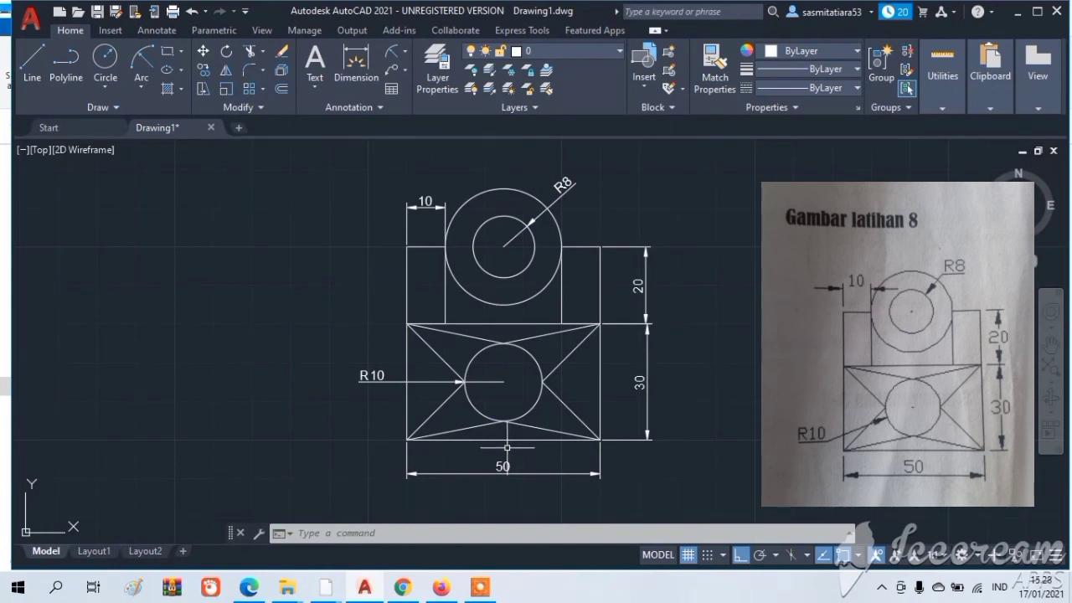
{"action": "mouse_move", "coordinate": [479, 587]}
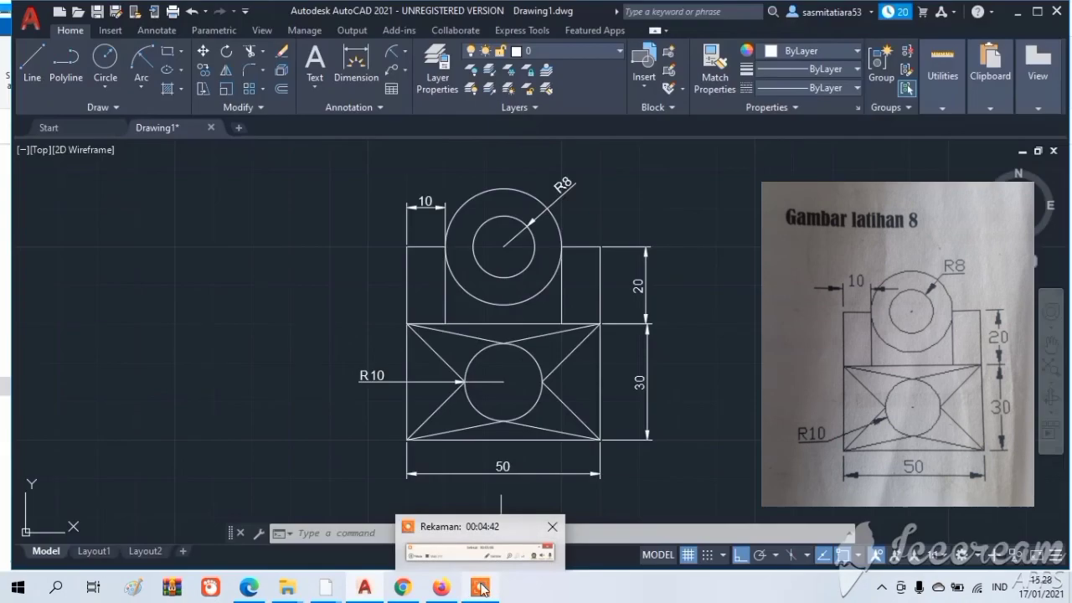
{"action": "left_click", "coordinate": [480, 589]}
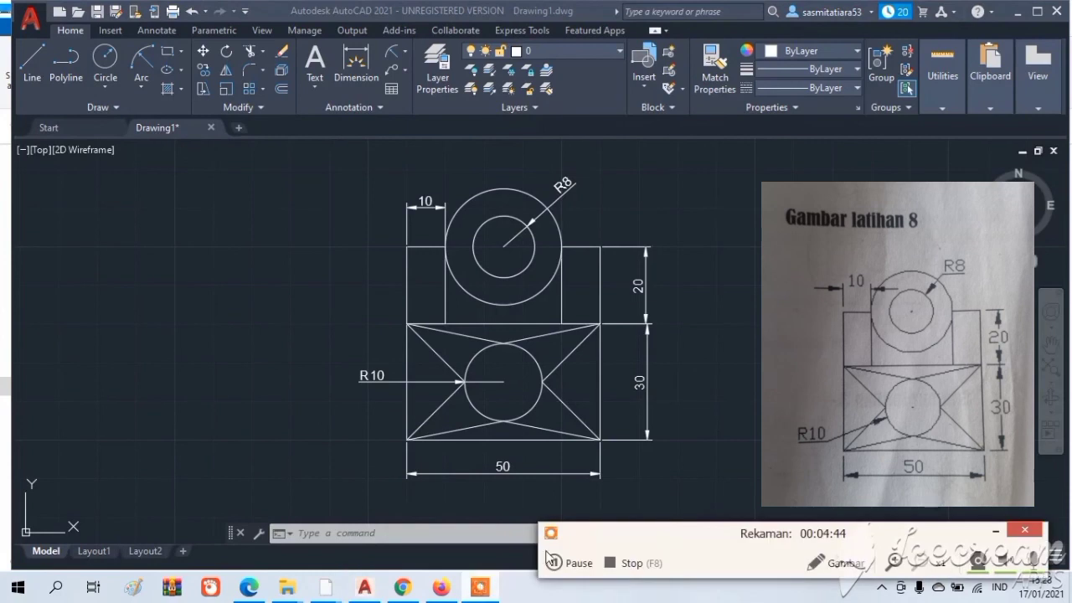